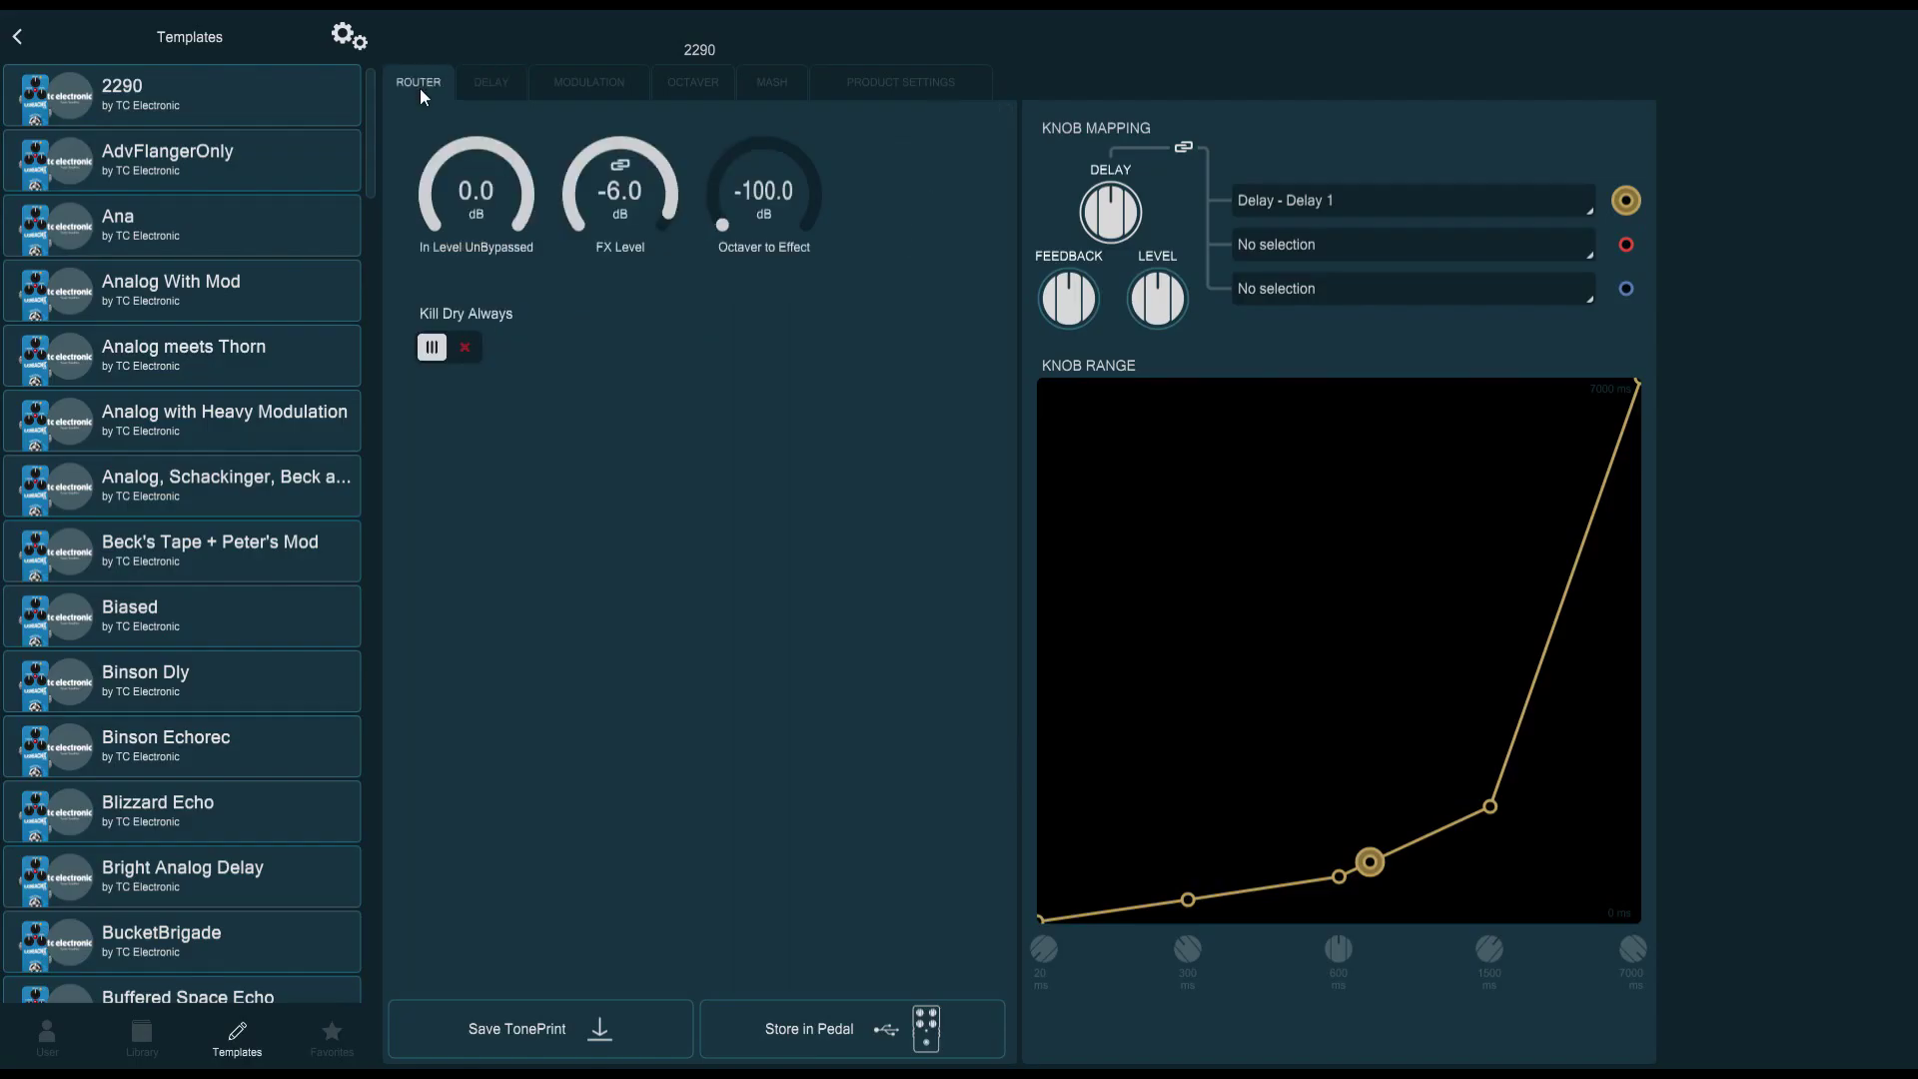
# - Review the 2290 template's Modulation and MASH settings before leaving for the library
pyautogui.click(598, 87)
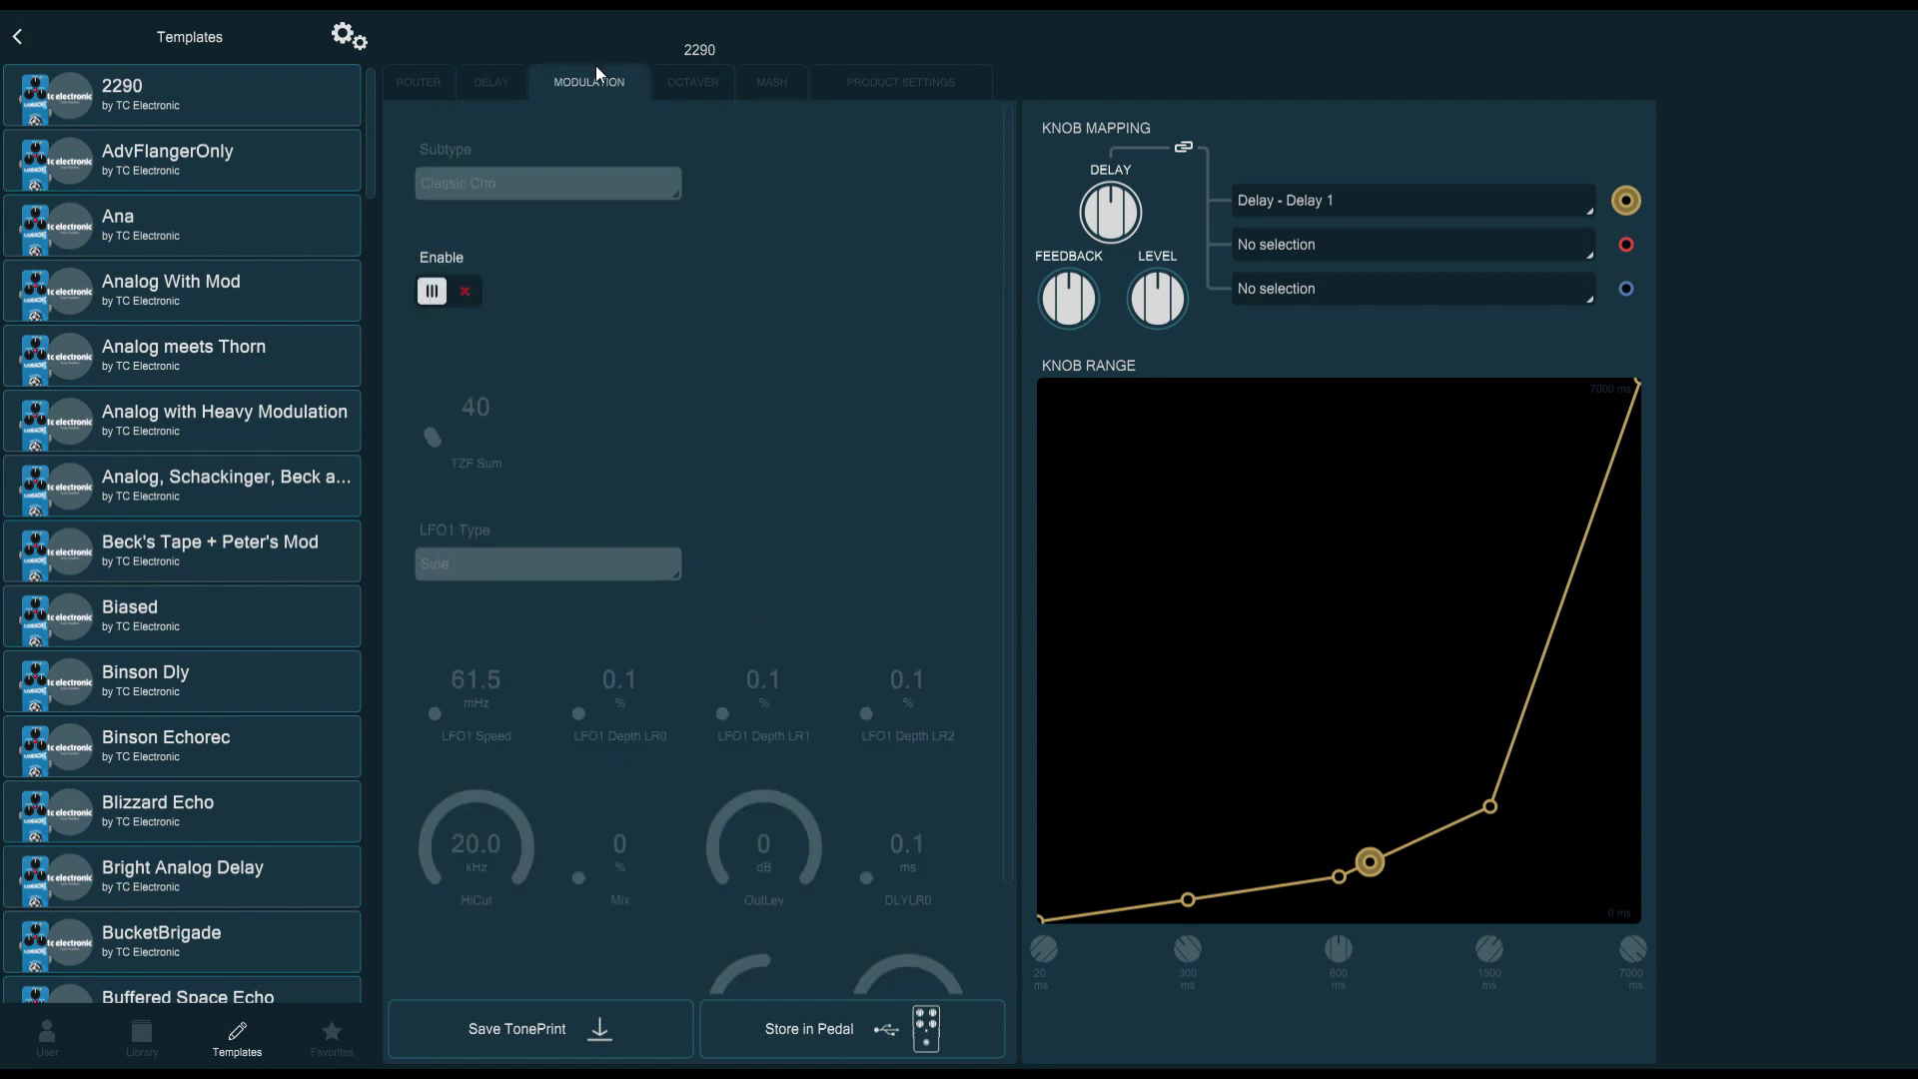
pyautogui.click(761, 82)
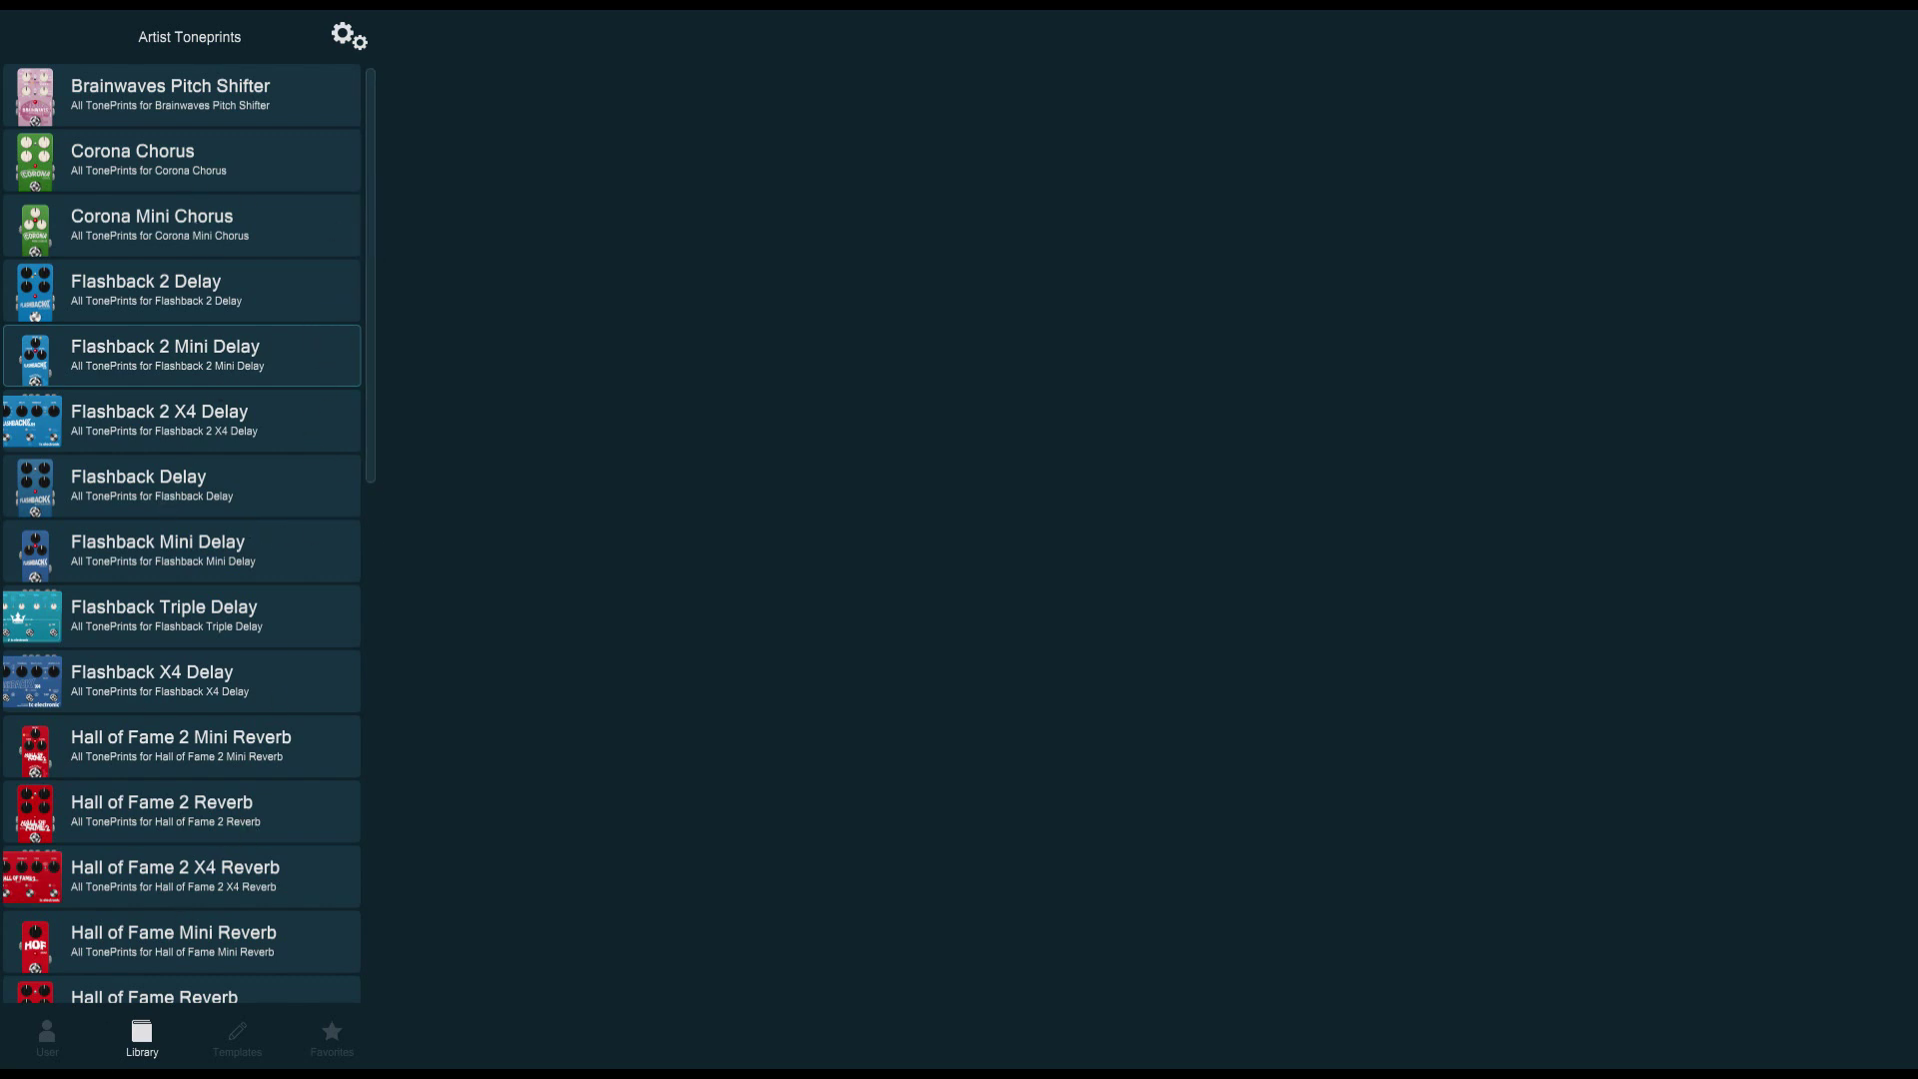
pyautogui.click(47, 1037)
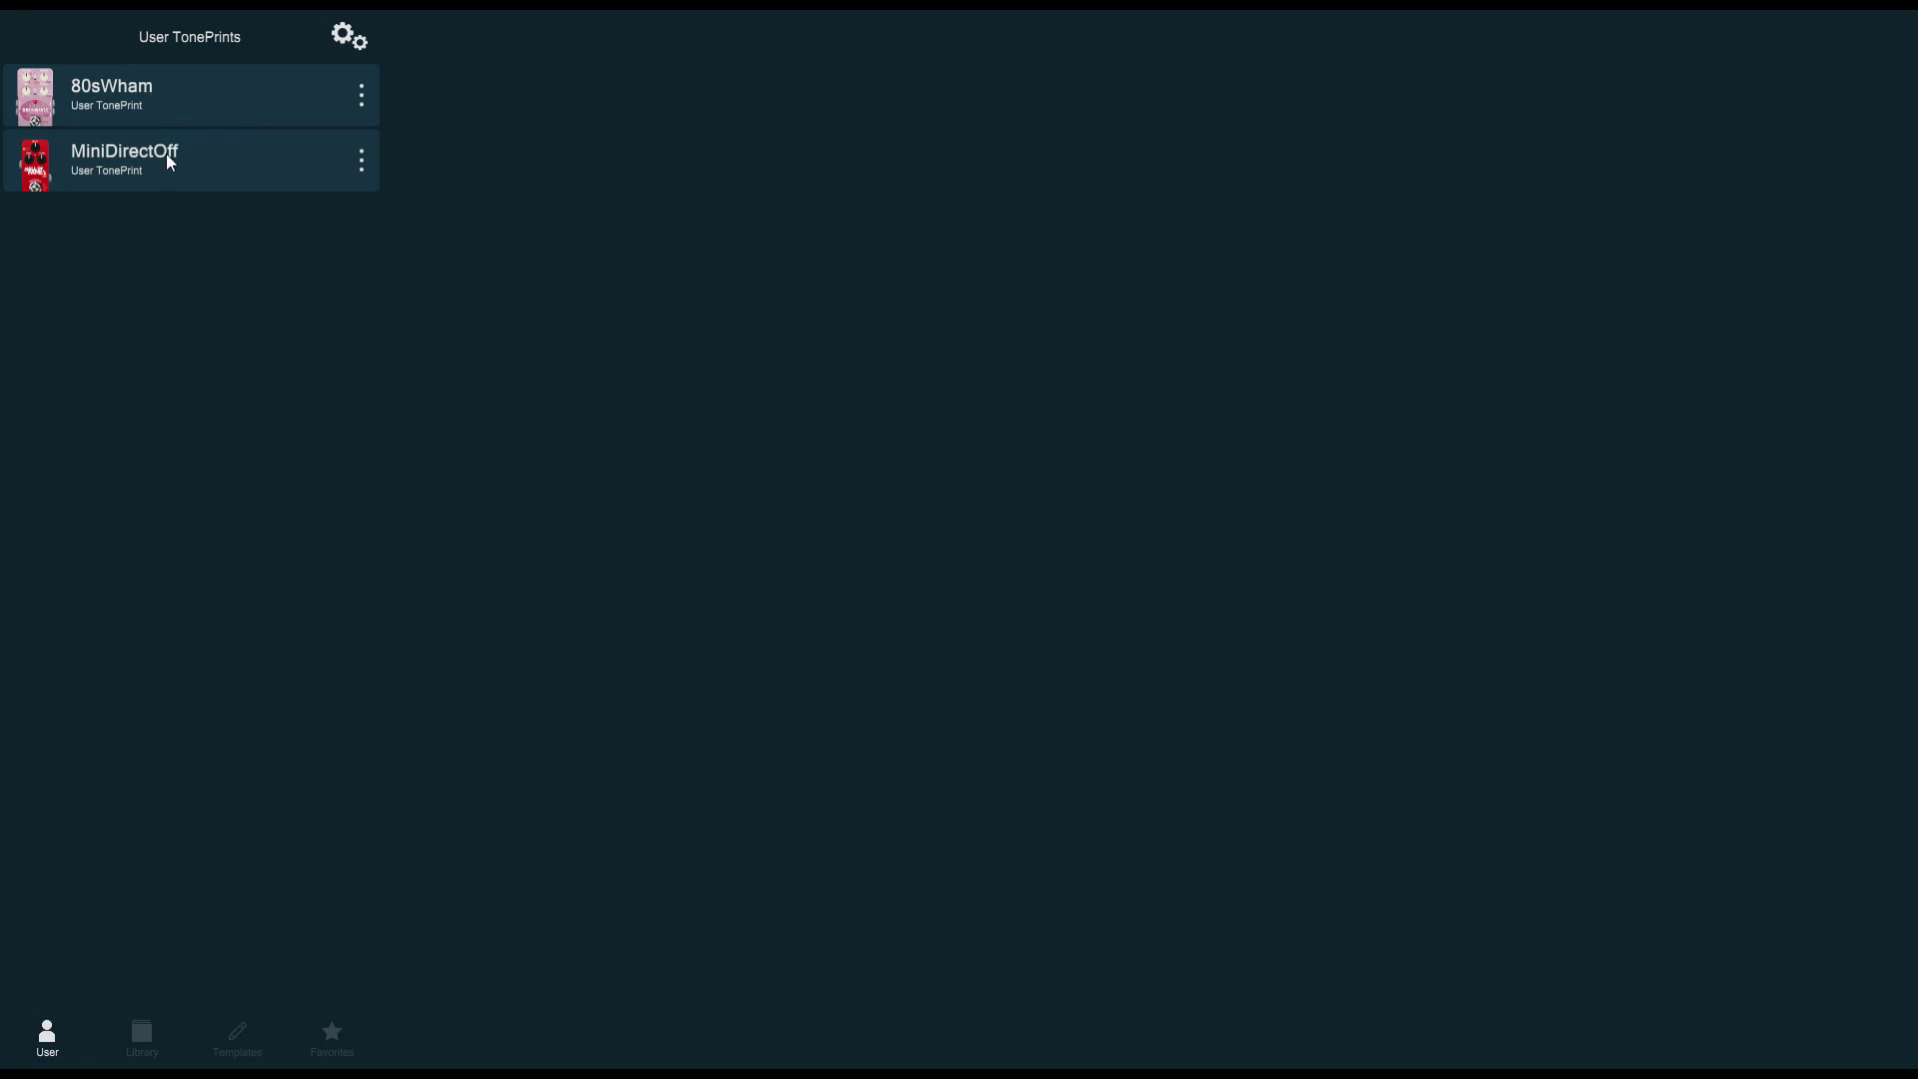
pyautogui.click(151, 1035)
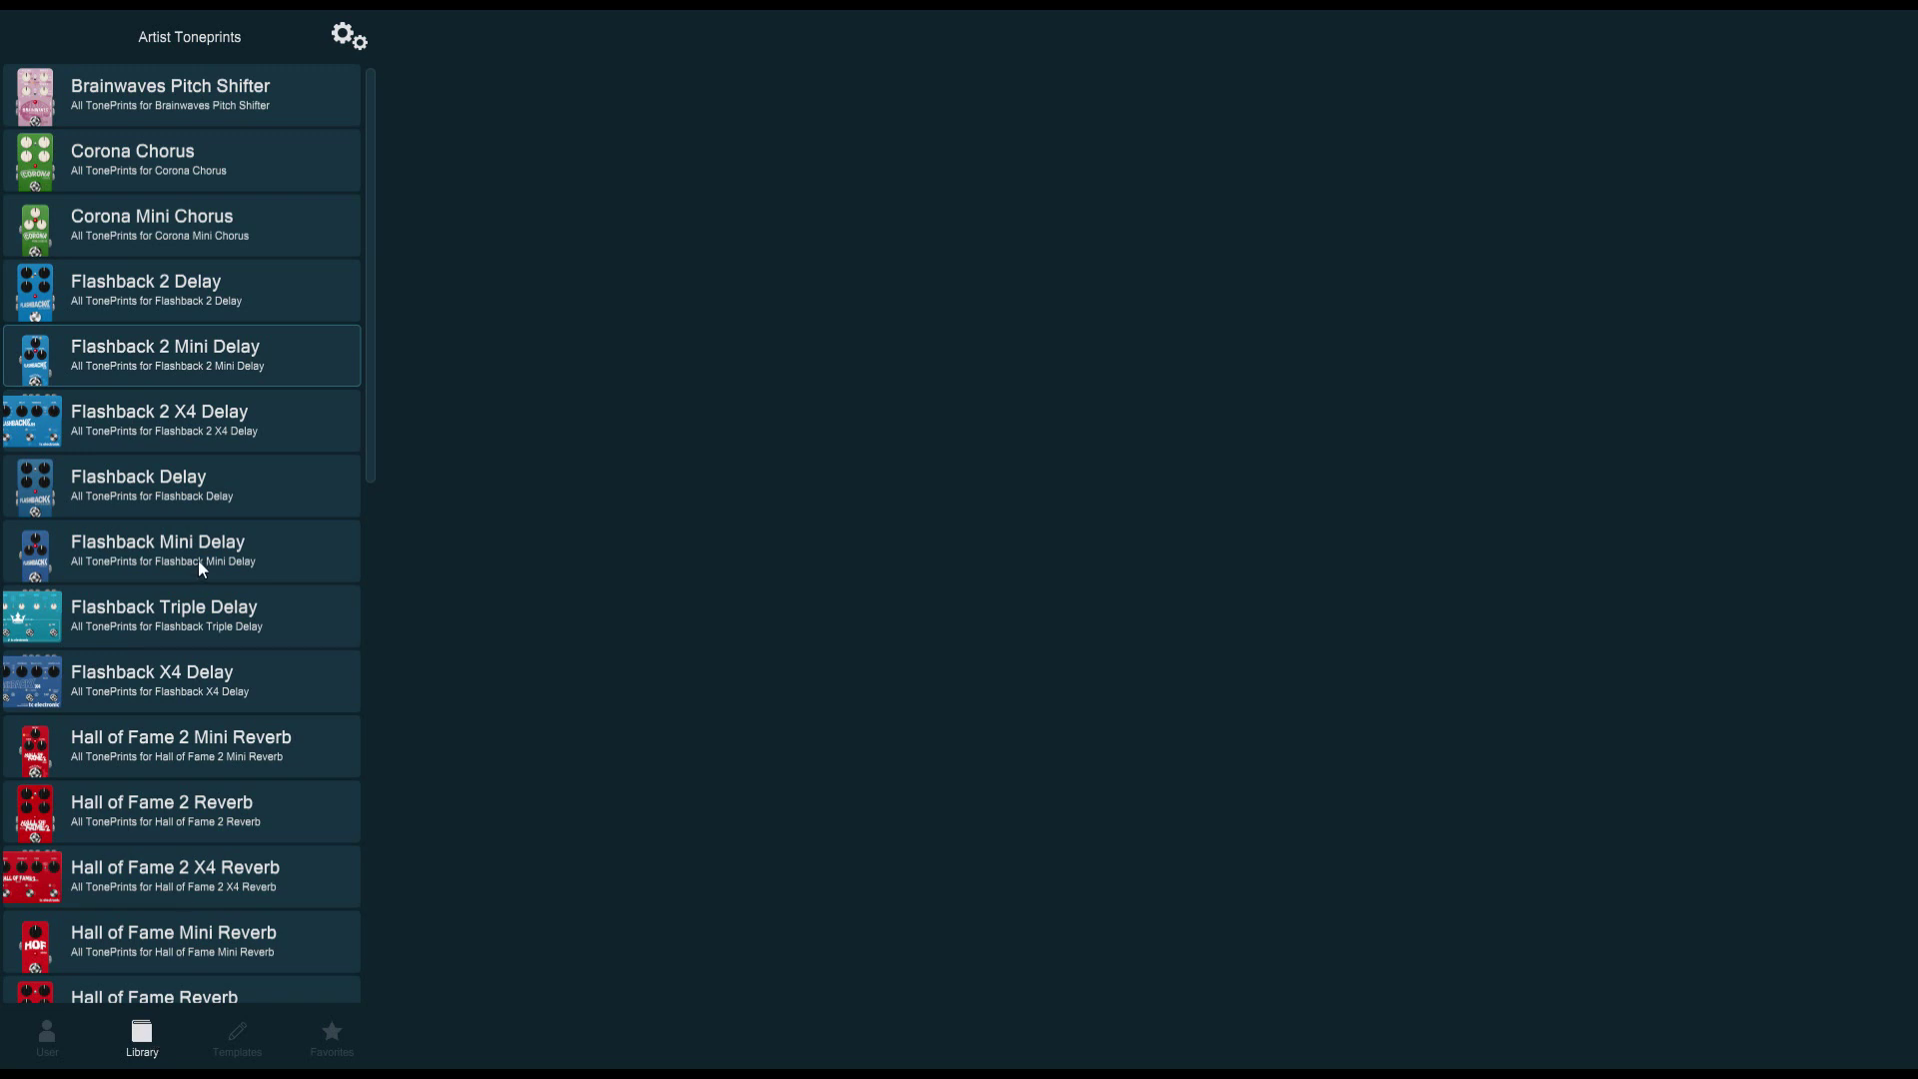
pyautogui.scroll(-3, 275, 280)
pyautogui.scroll(-5, 292, 343)
pyautogui.scroll(-5, 291, 351)
pyautogui.scroll(15, 296, 362)
pyautogui.click(352, 45)
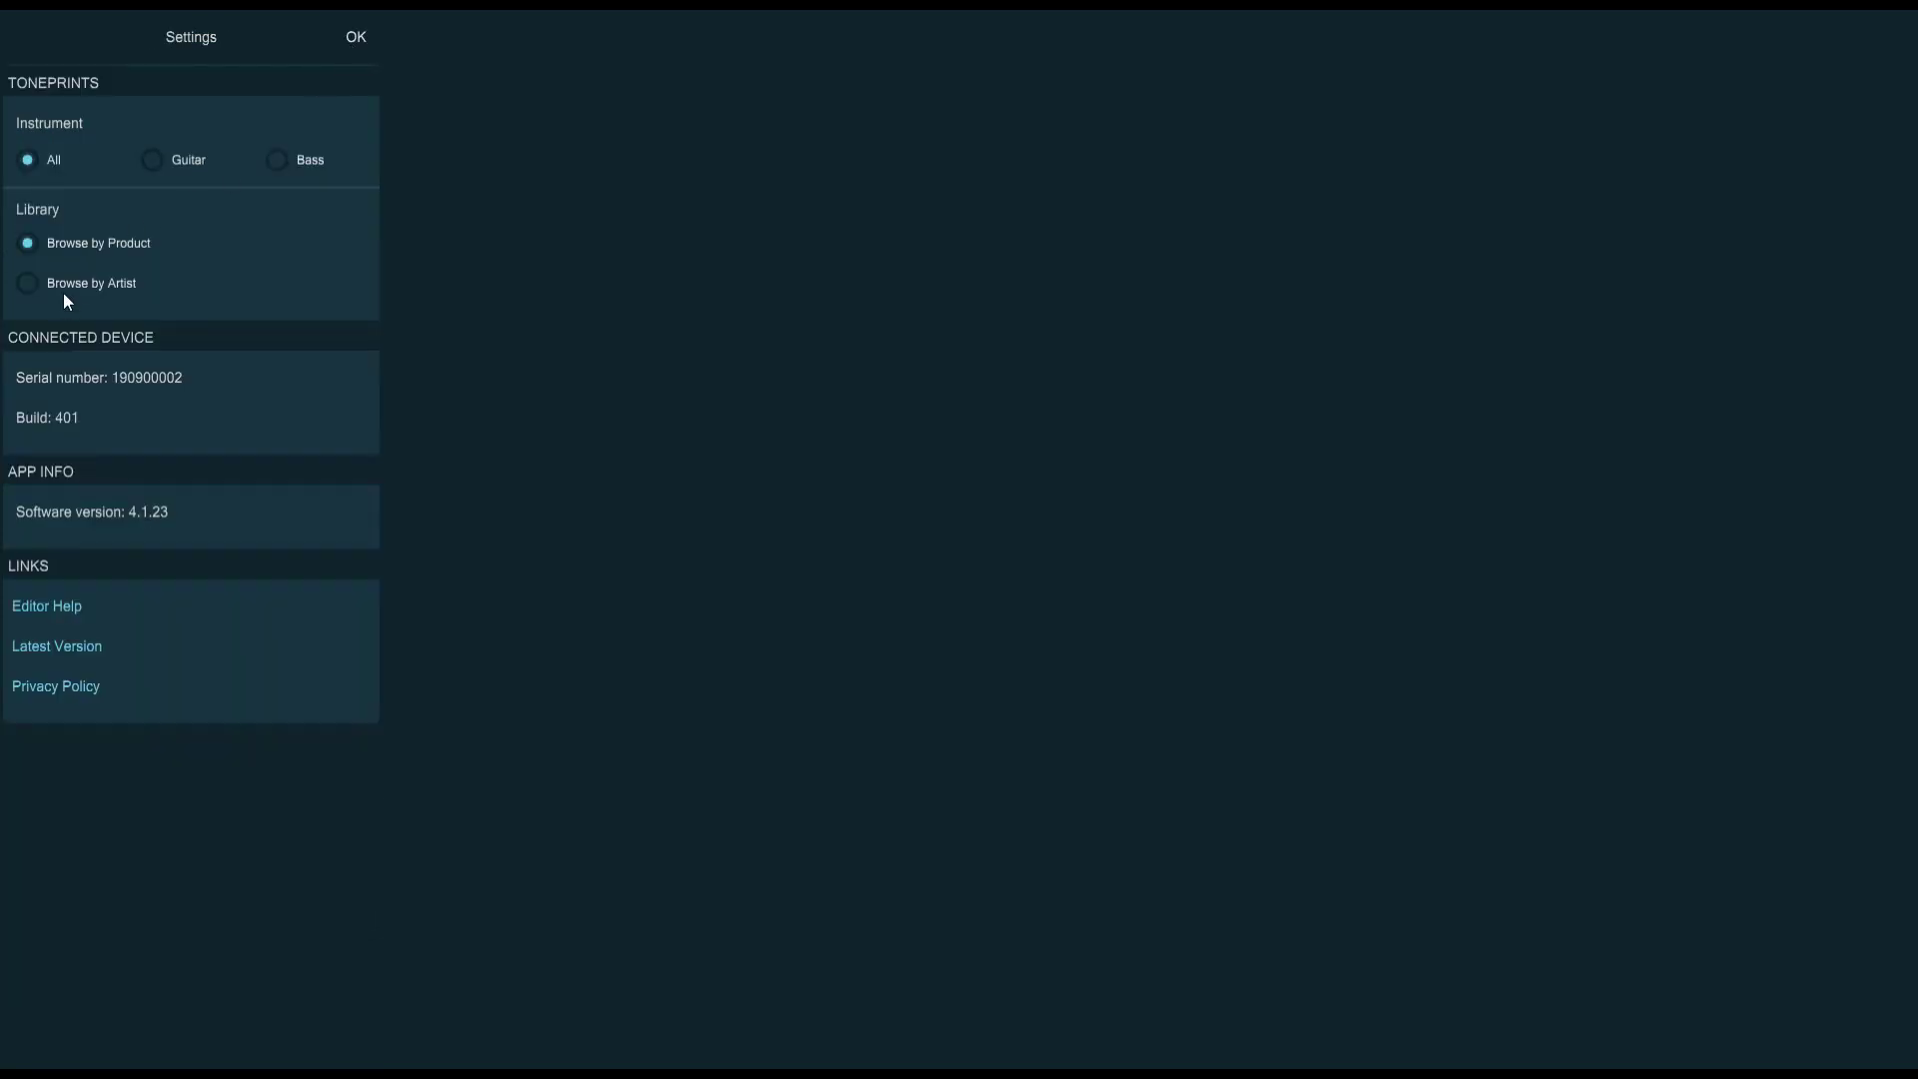
pyautogui.click(361, 38)
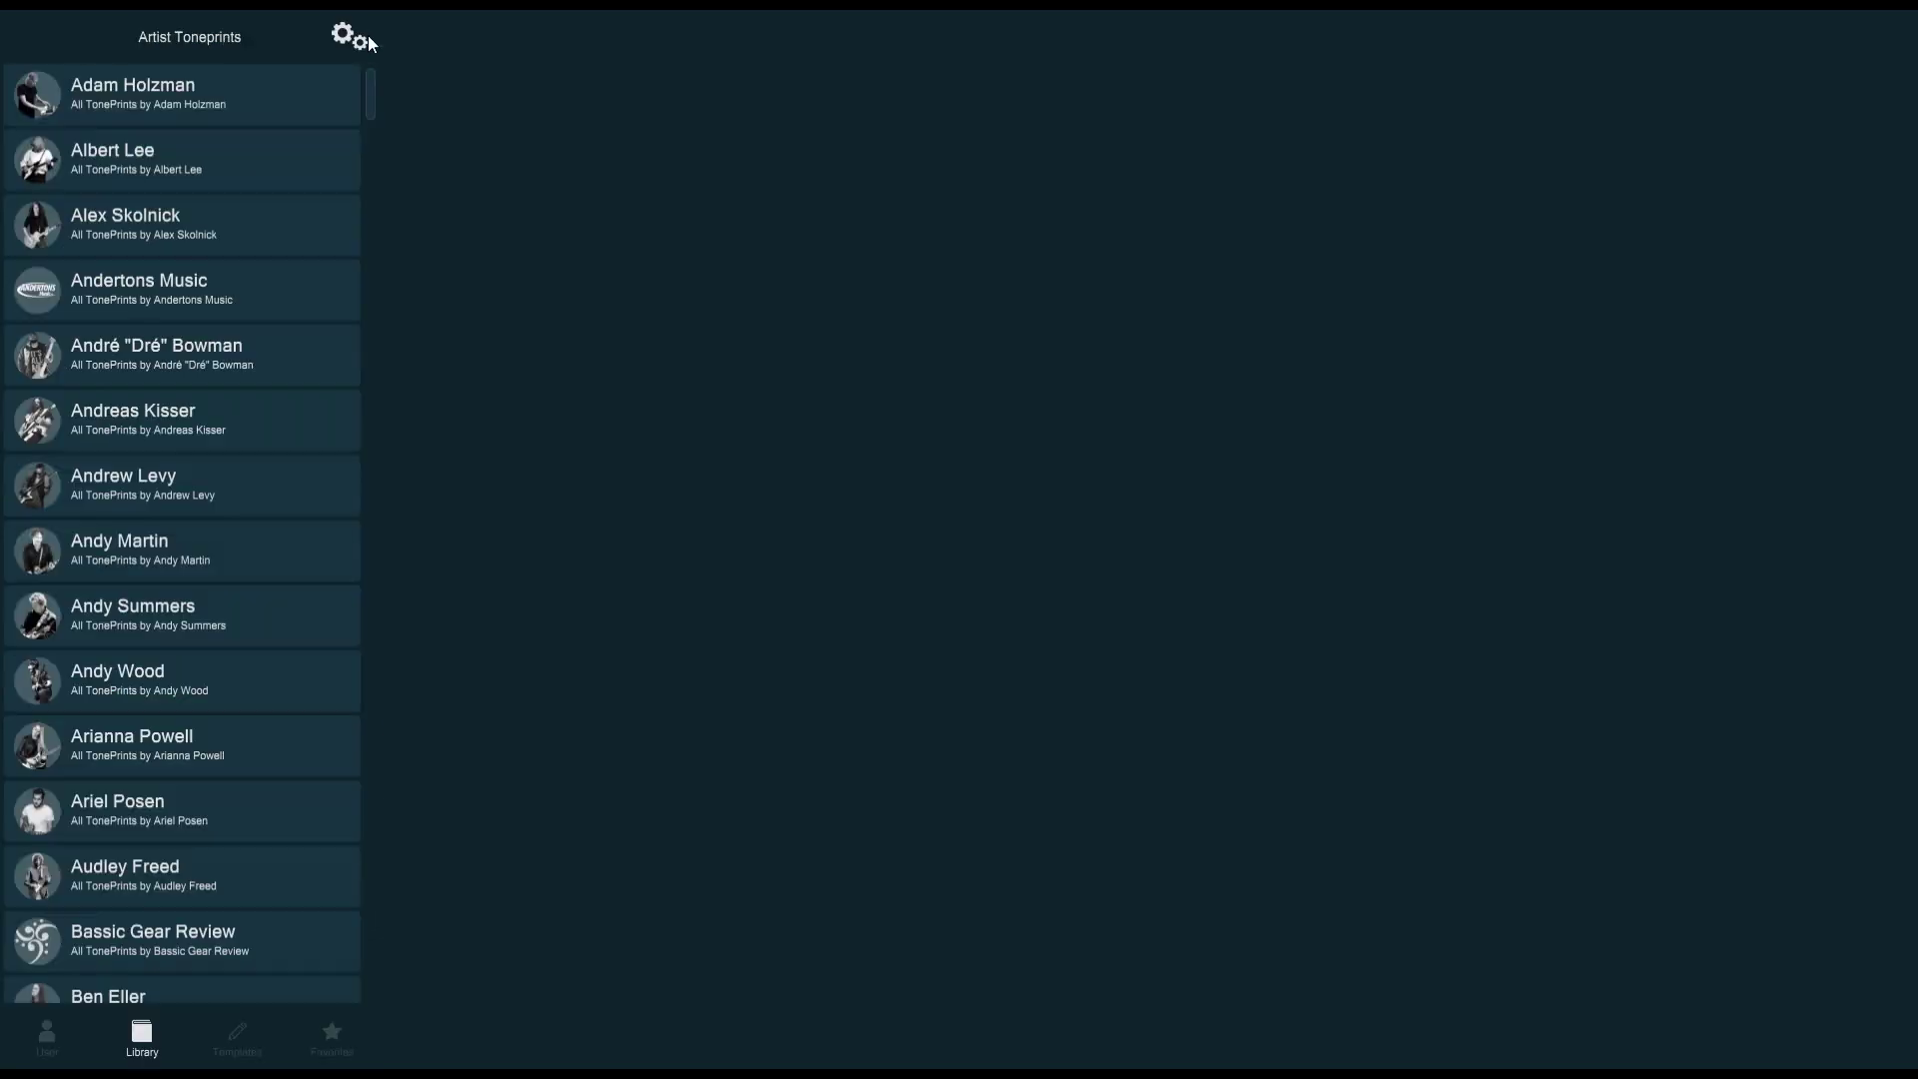
pyautogui.scroll(-3, 369, 133)
pyautogui.scroll(-5, 377, 377)
pyautogui.scroll(-10, 157, 548)
pyautogui.click(86, 475)
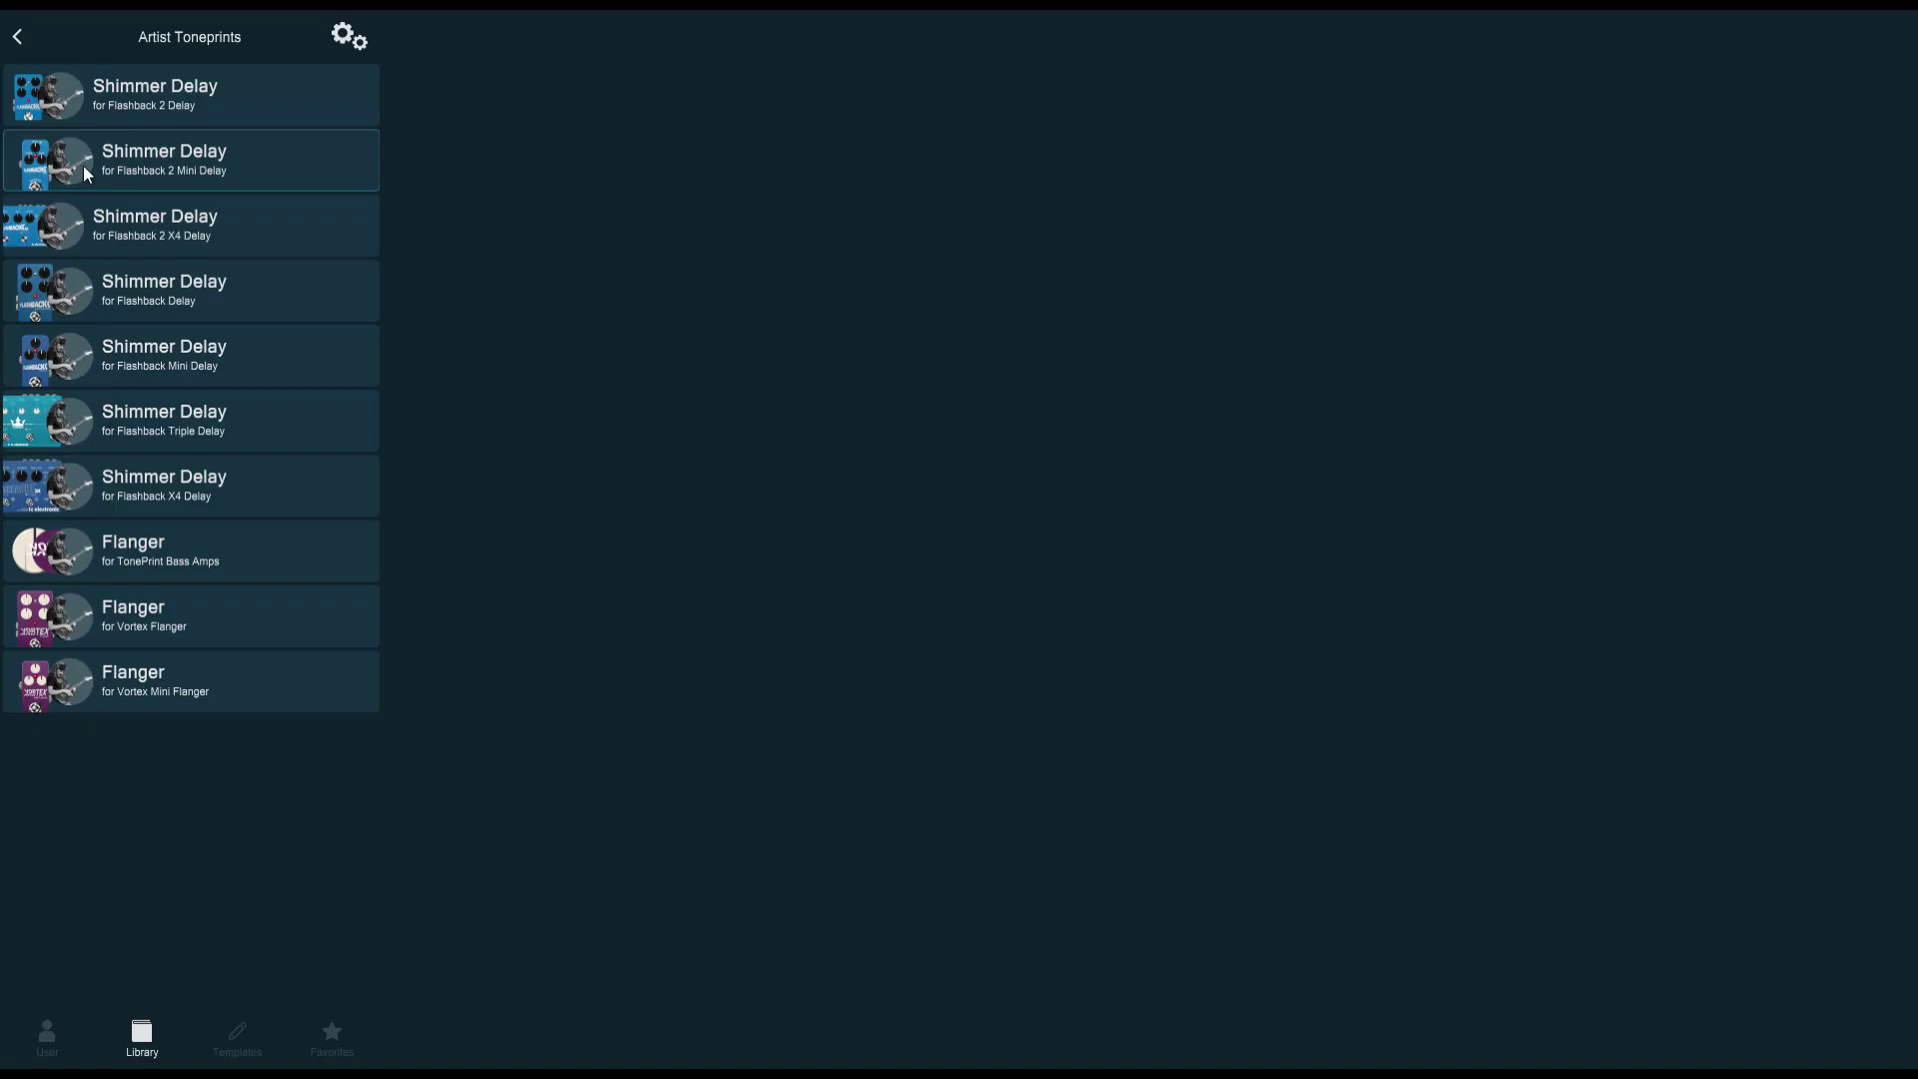
pyautogui.click(22, 41)
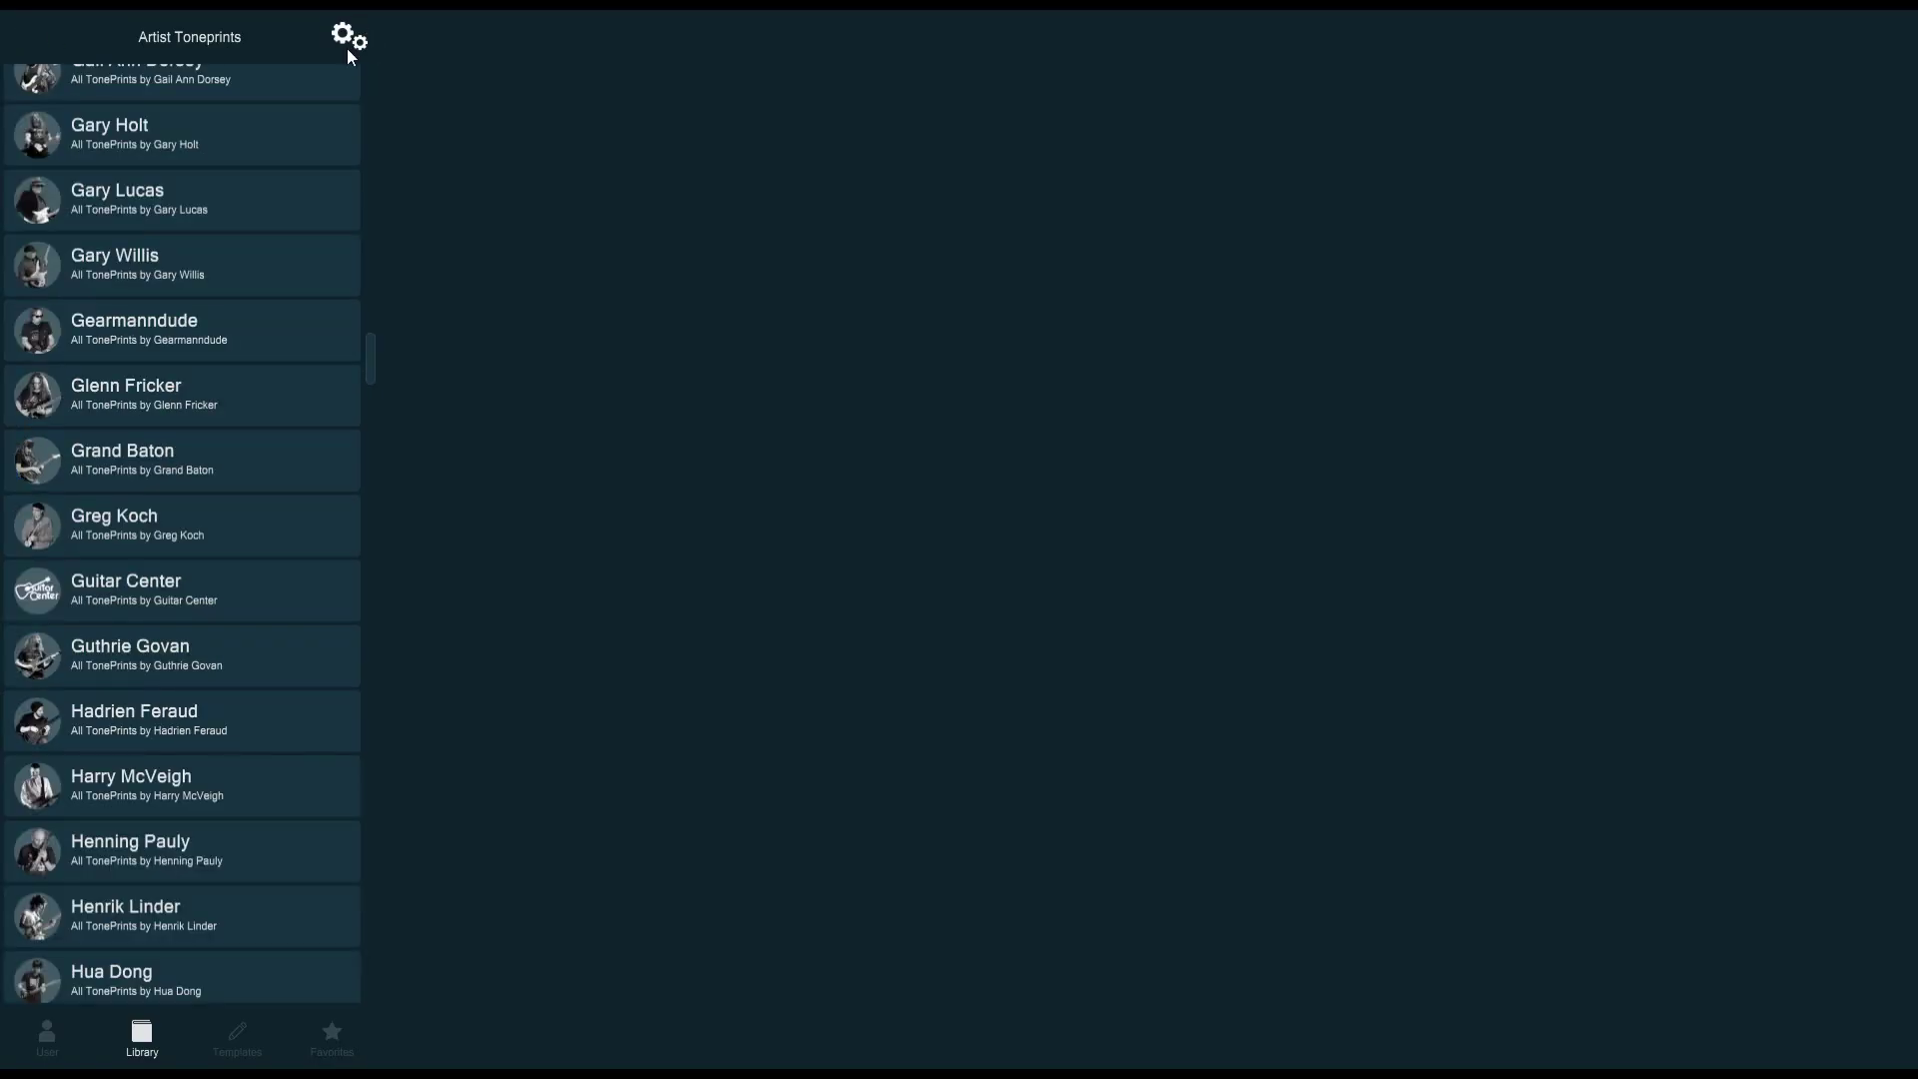
pyautogui.click(348, 42)
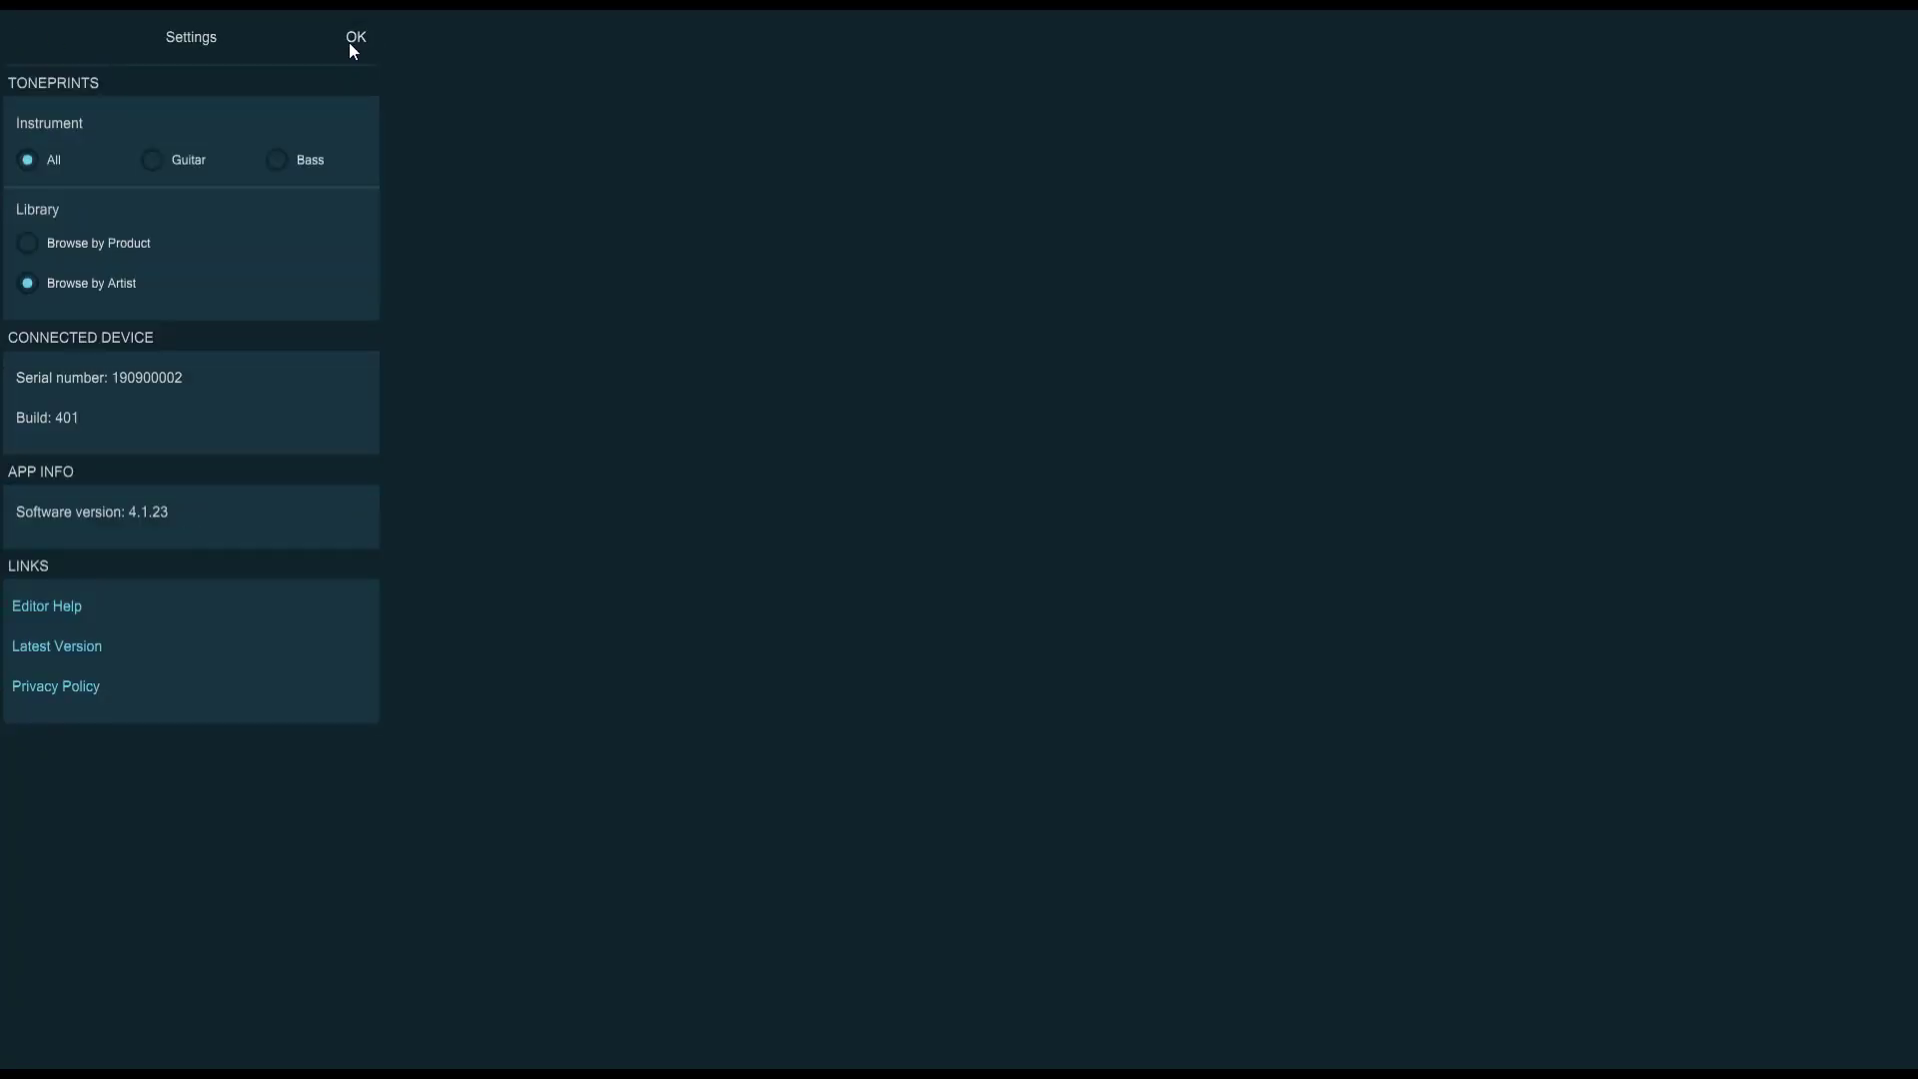
pyautogui.click(122, 237)
pyautogui.click(181, 161)
pyautogui.click(281, 165)
pyautogui.click(27, 163)
pyautogui.click(360, 38)
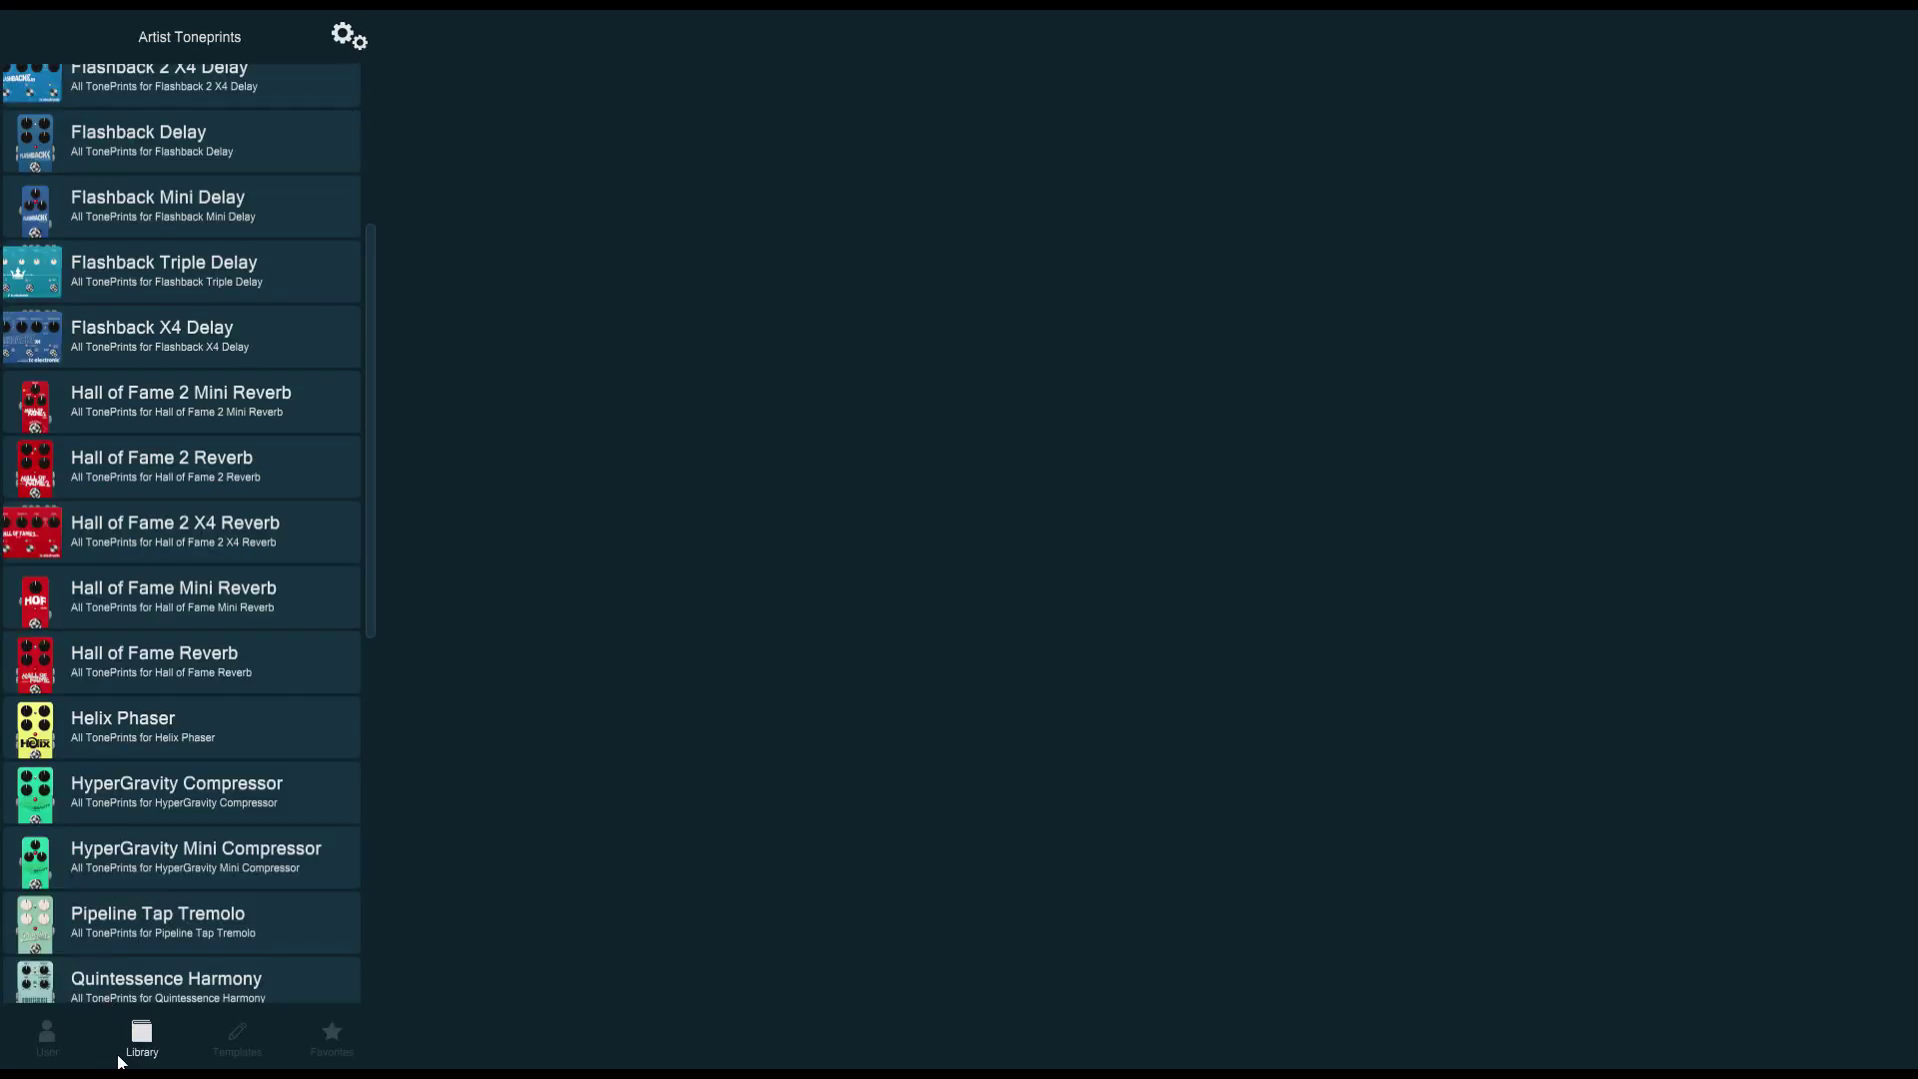
pyautogui.scroll(5, 278, 419)
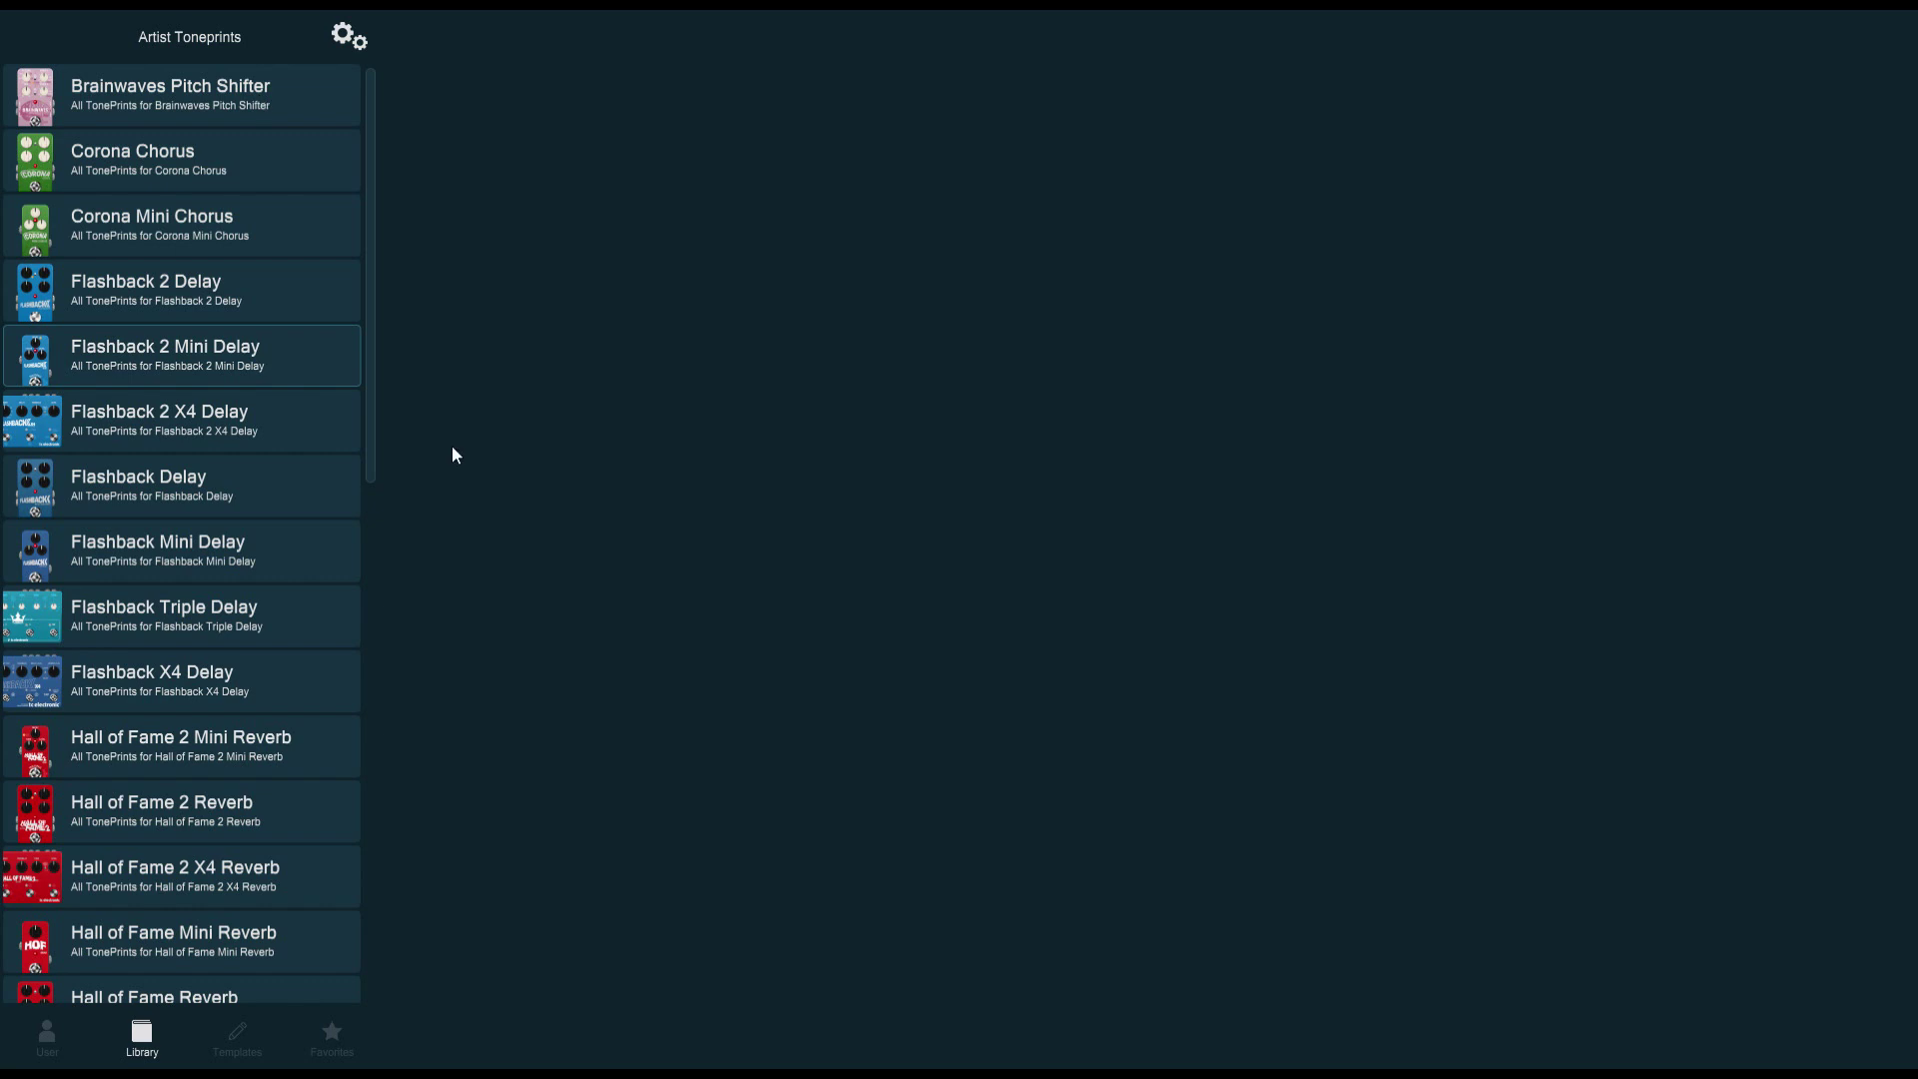
# - Switch the sidebar to the Templates section listing template source pedals
pyautogui.click(239, 1042)
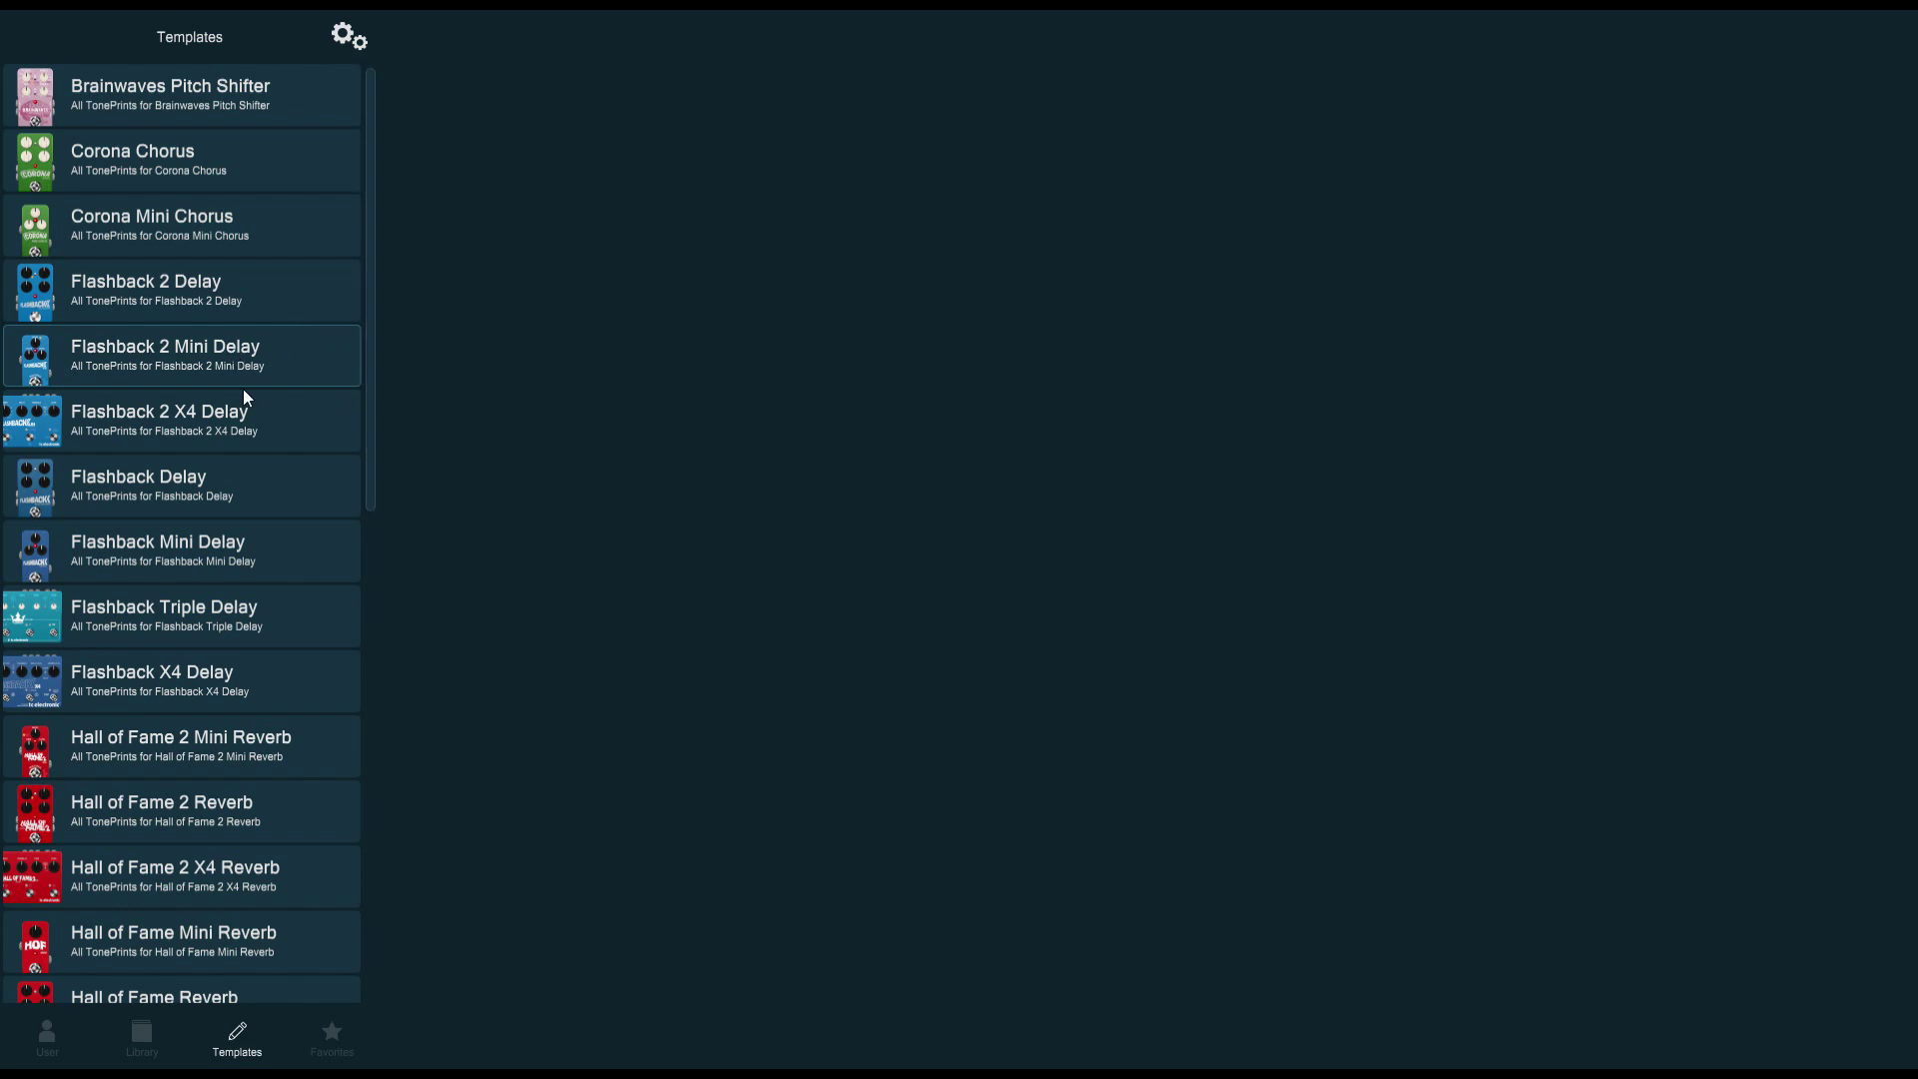
# - Show the Flashback 2 Mini Delay templates and bring up the 2290 template's details
pyautogui.click(343, 360)
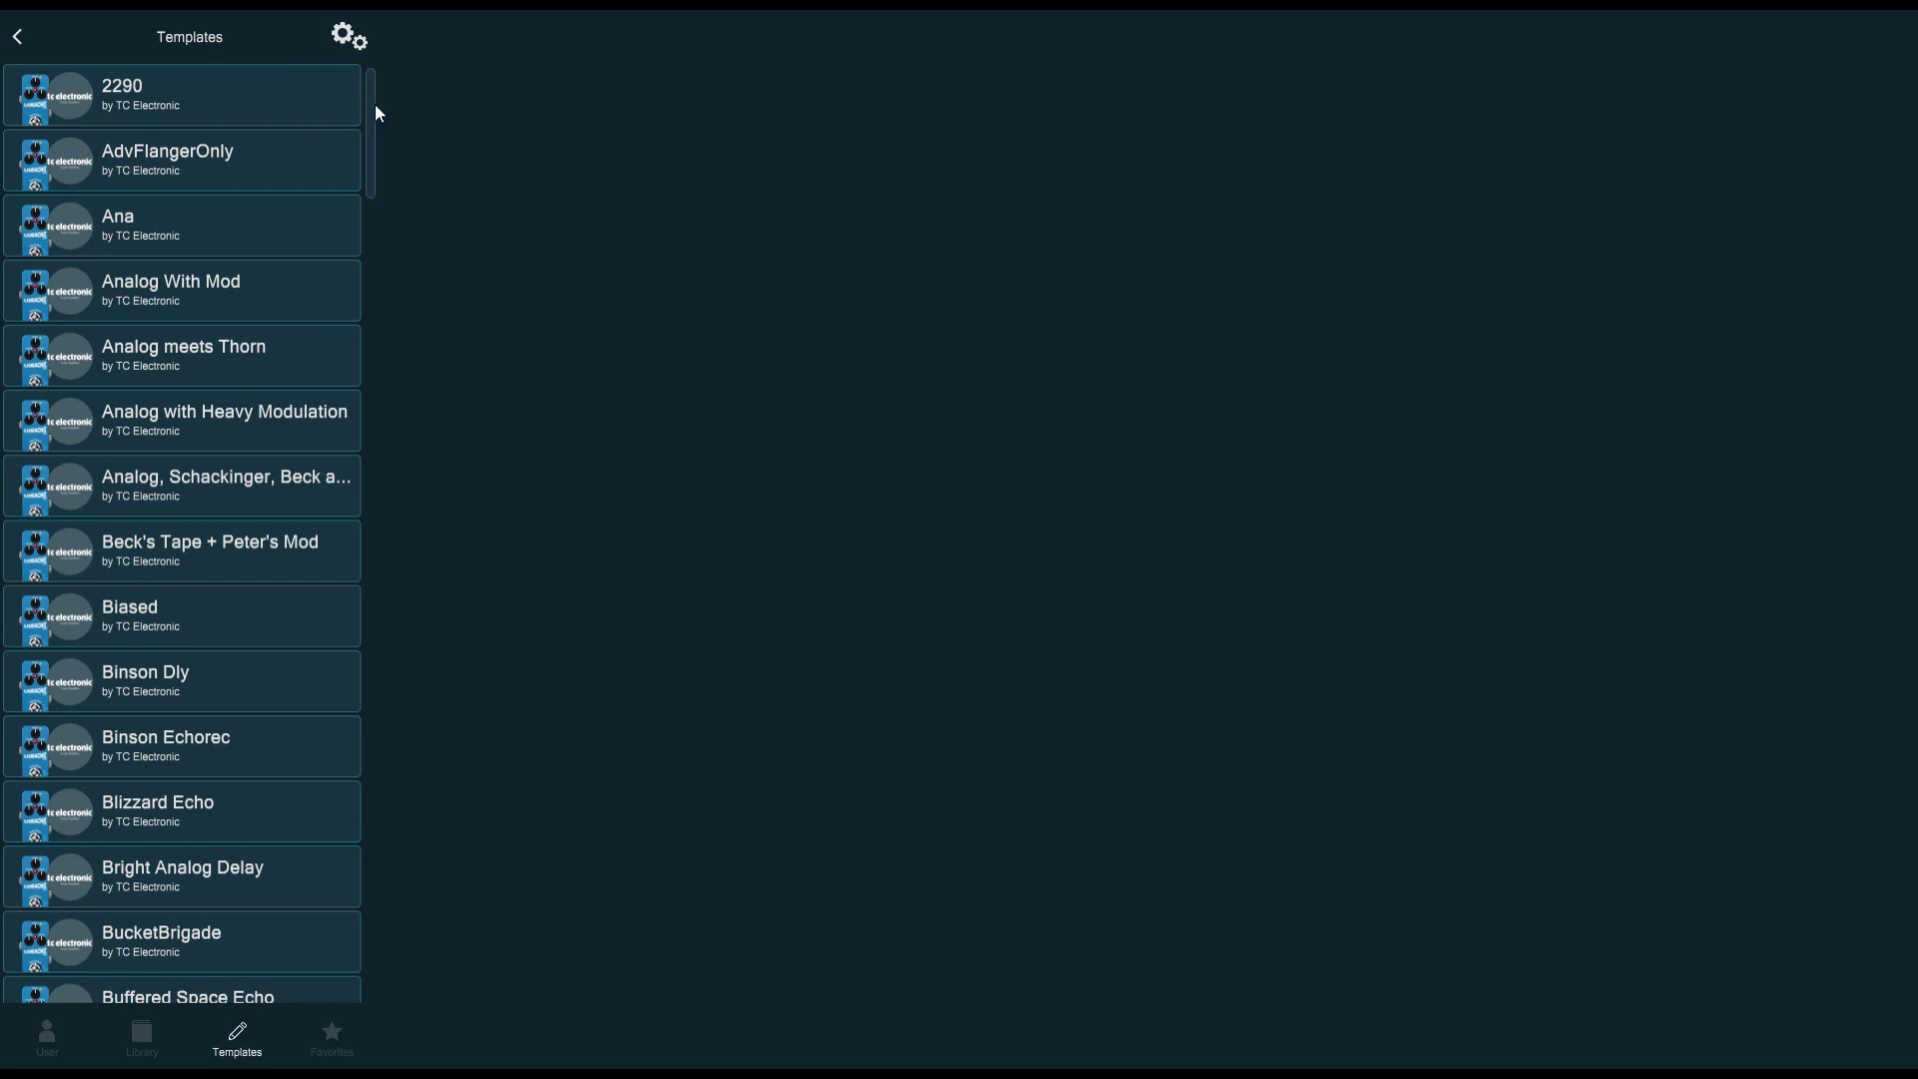
pyautogui.moveTo(371, 113); pyautogui.dragTo(381, 338)
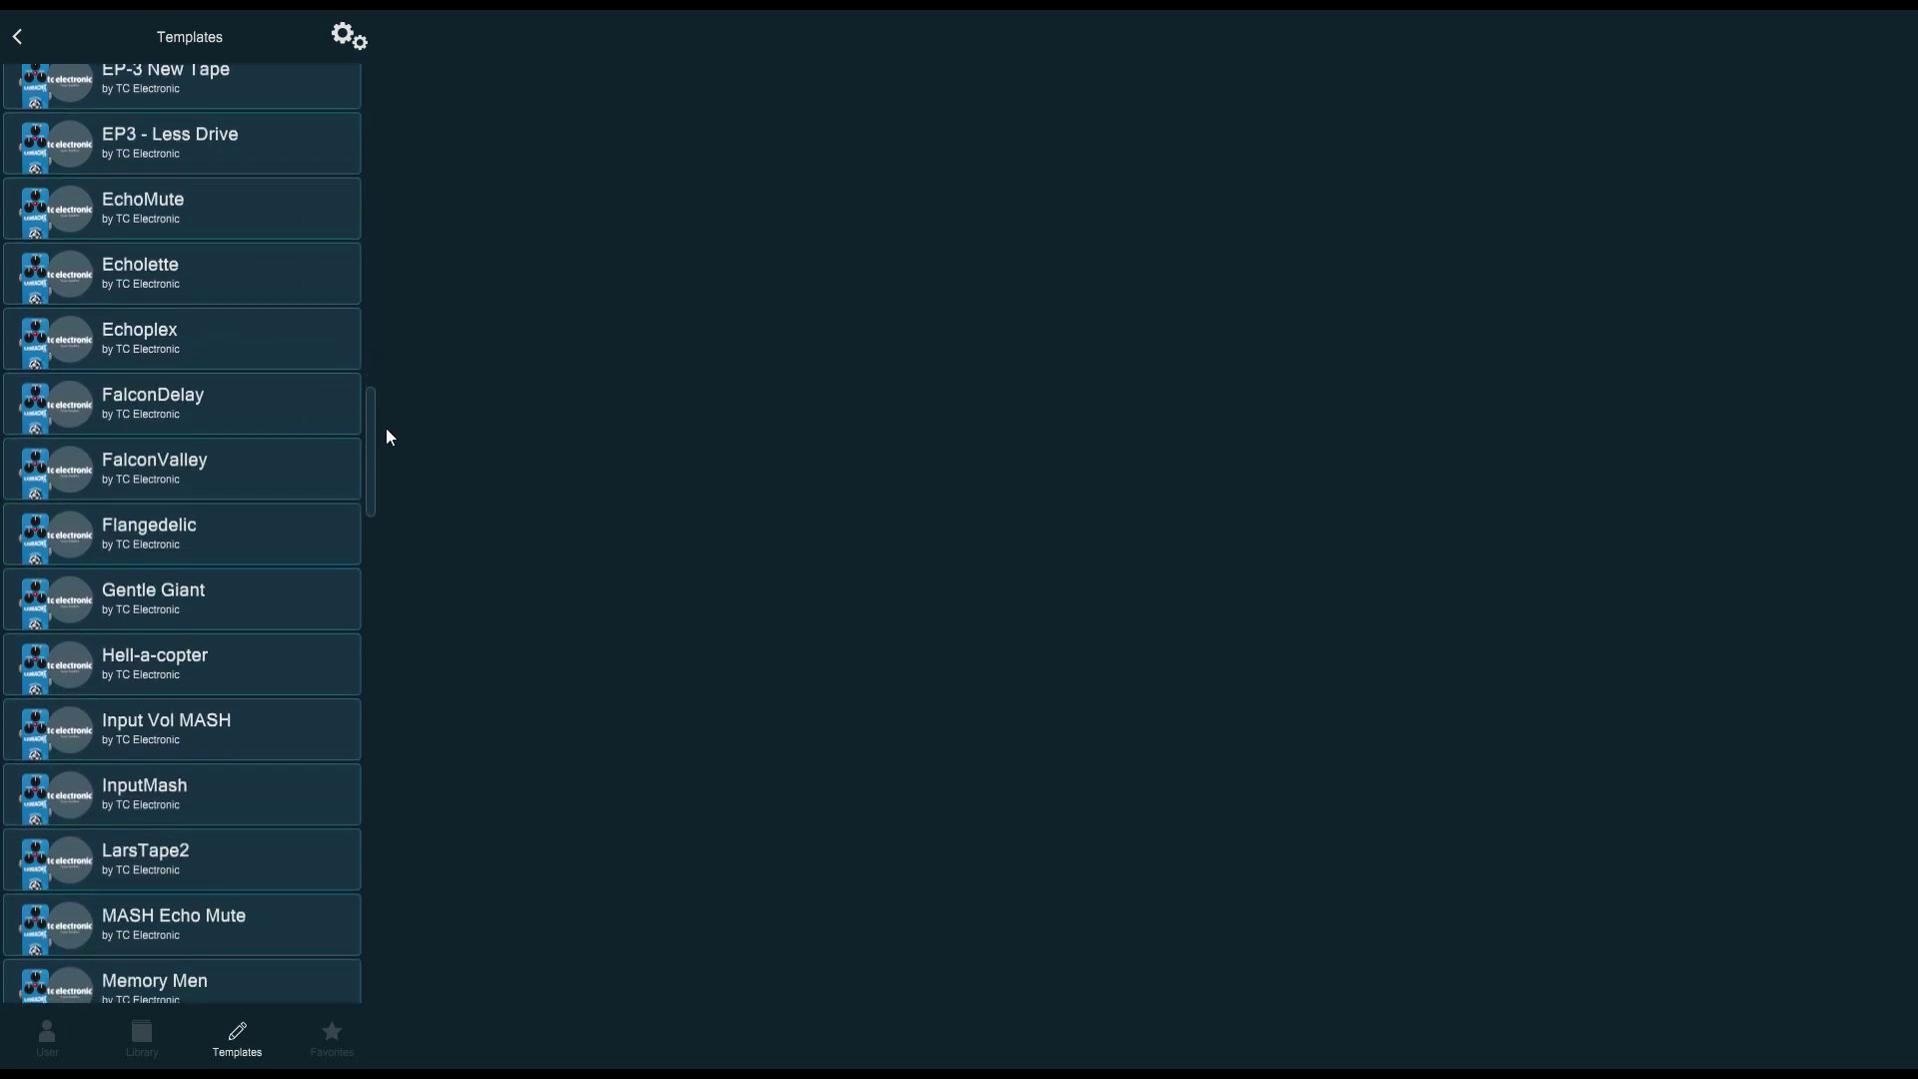
pyautogui.moveTo(382, 336); pyautogui.dragTo(370, 96)
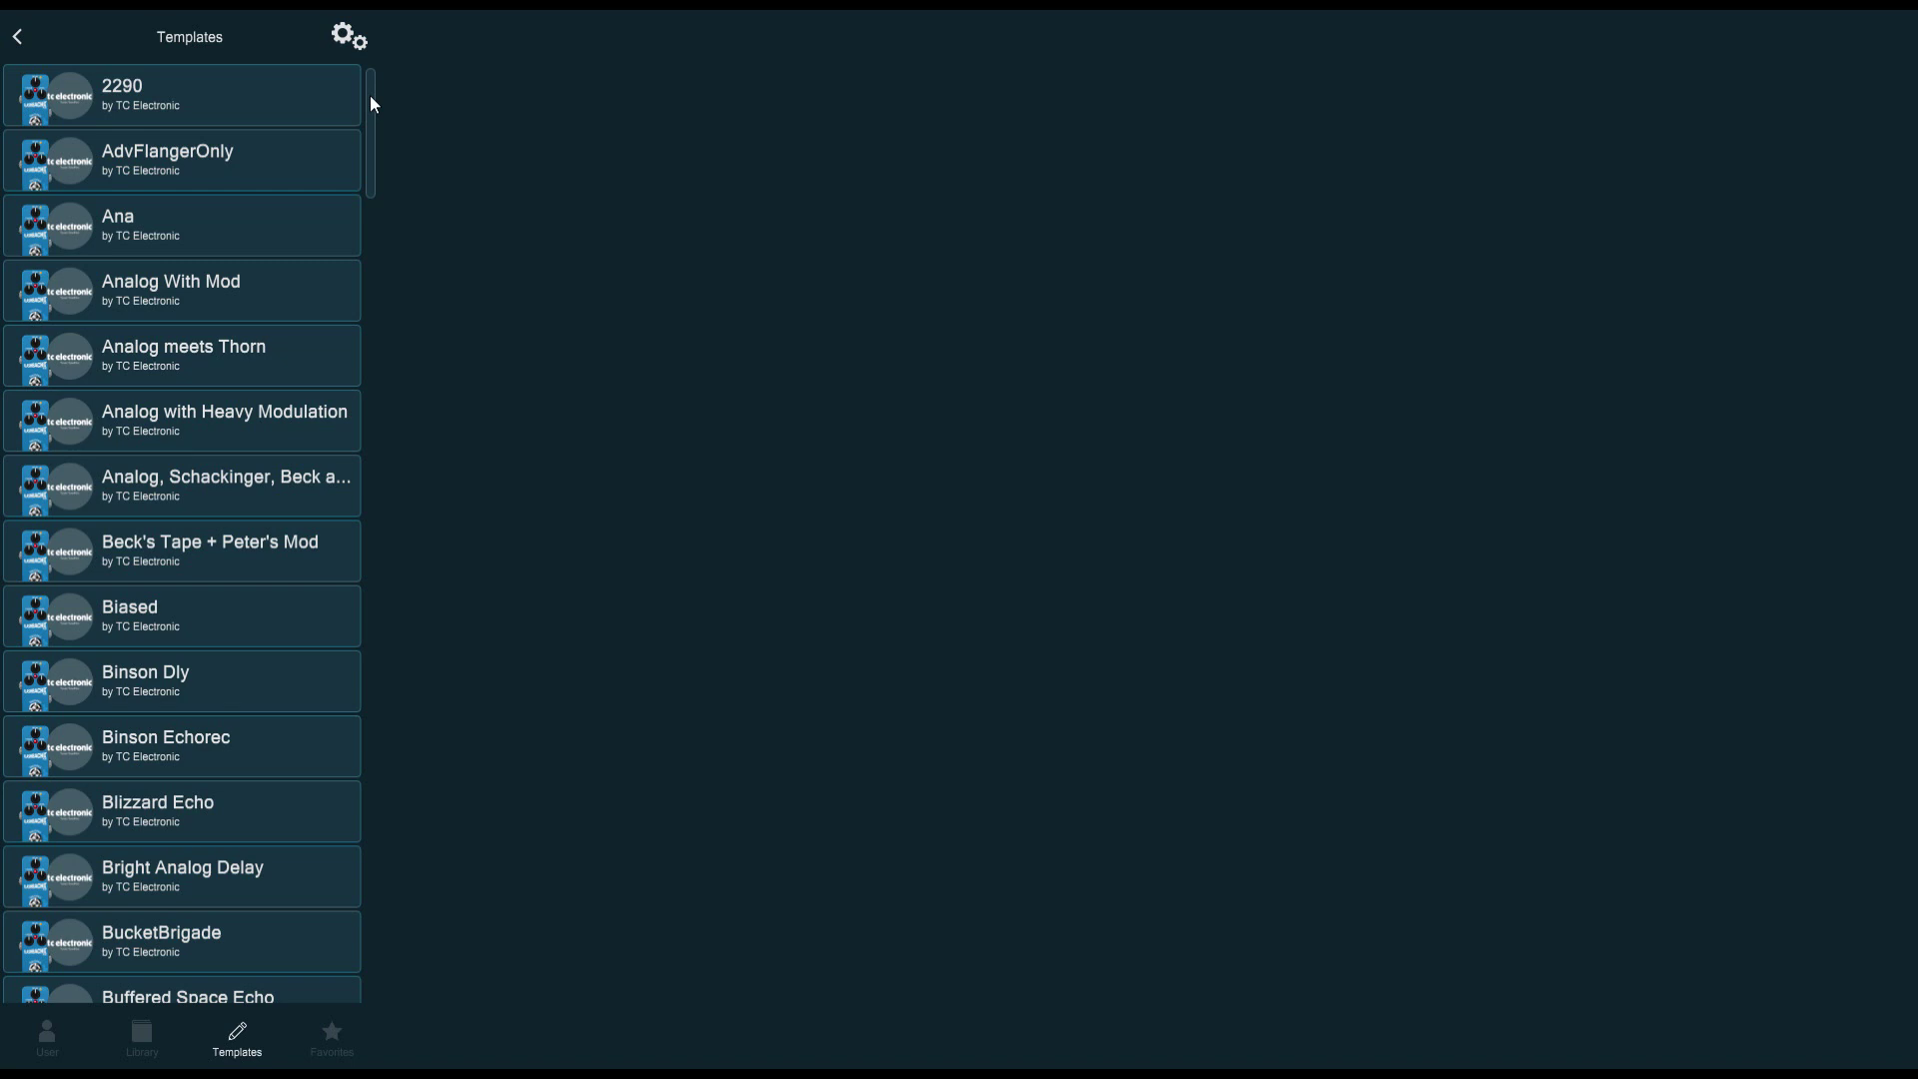
pyautogui.click(208, 91)
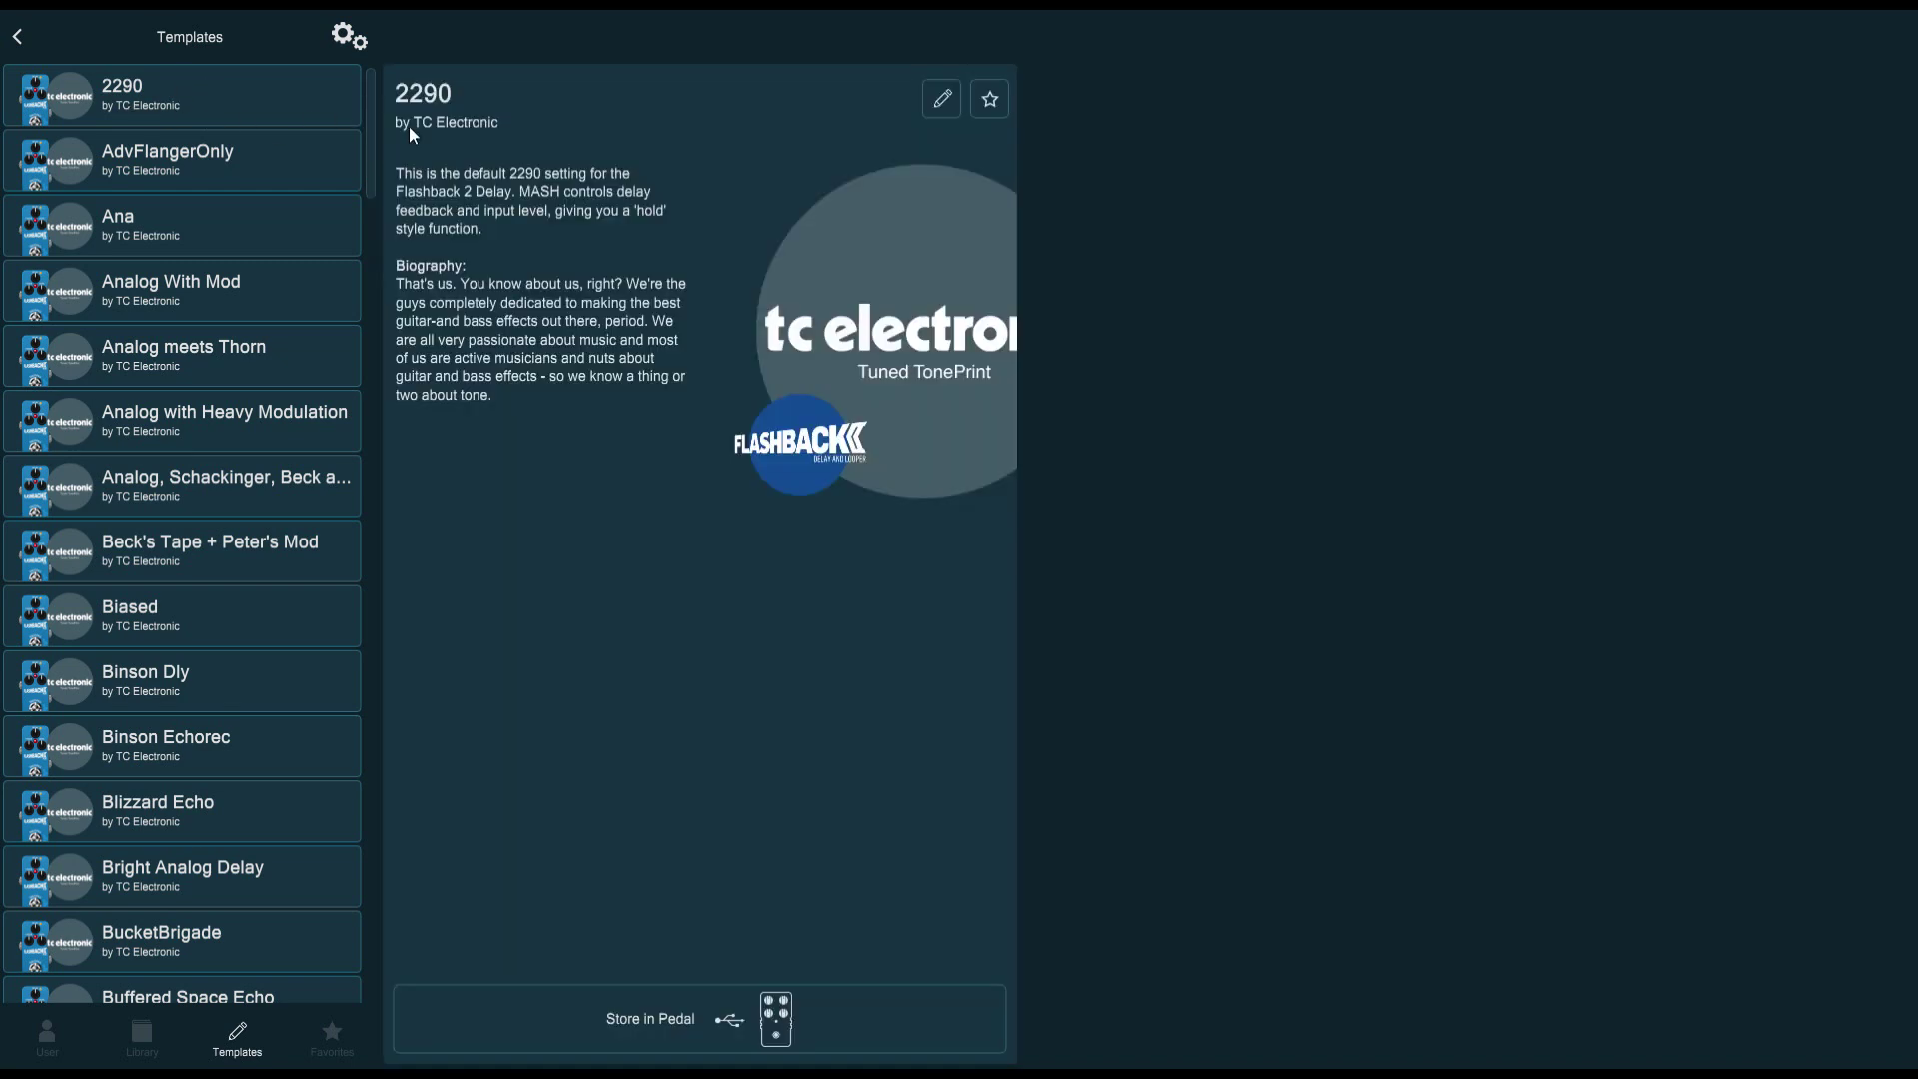
# - Start editing 2290 and review its Router, Delay, Modulation, Octaver and MASH pages
pyautogui.click(944, 102)
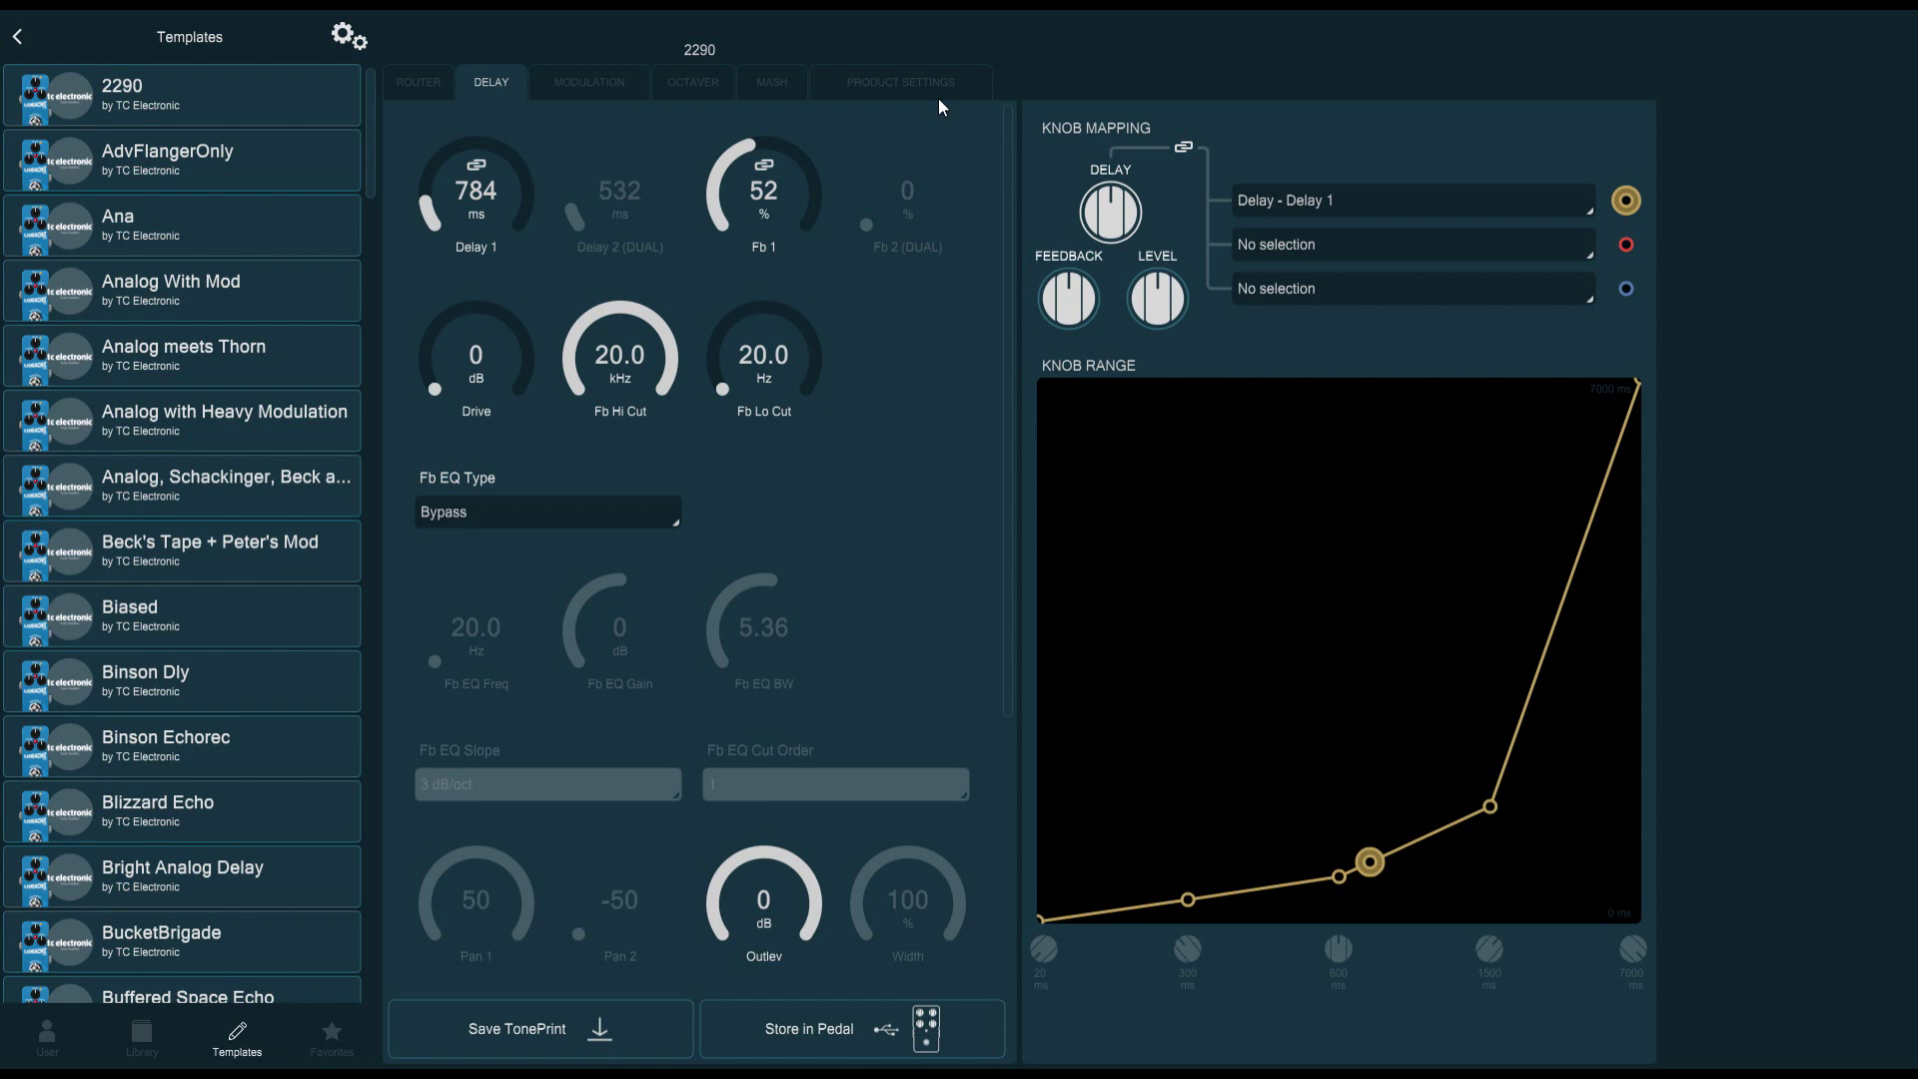
pyautogui.click(419, 85)
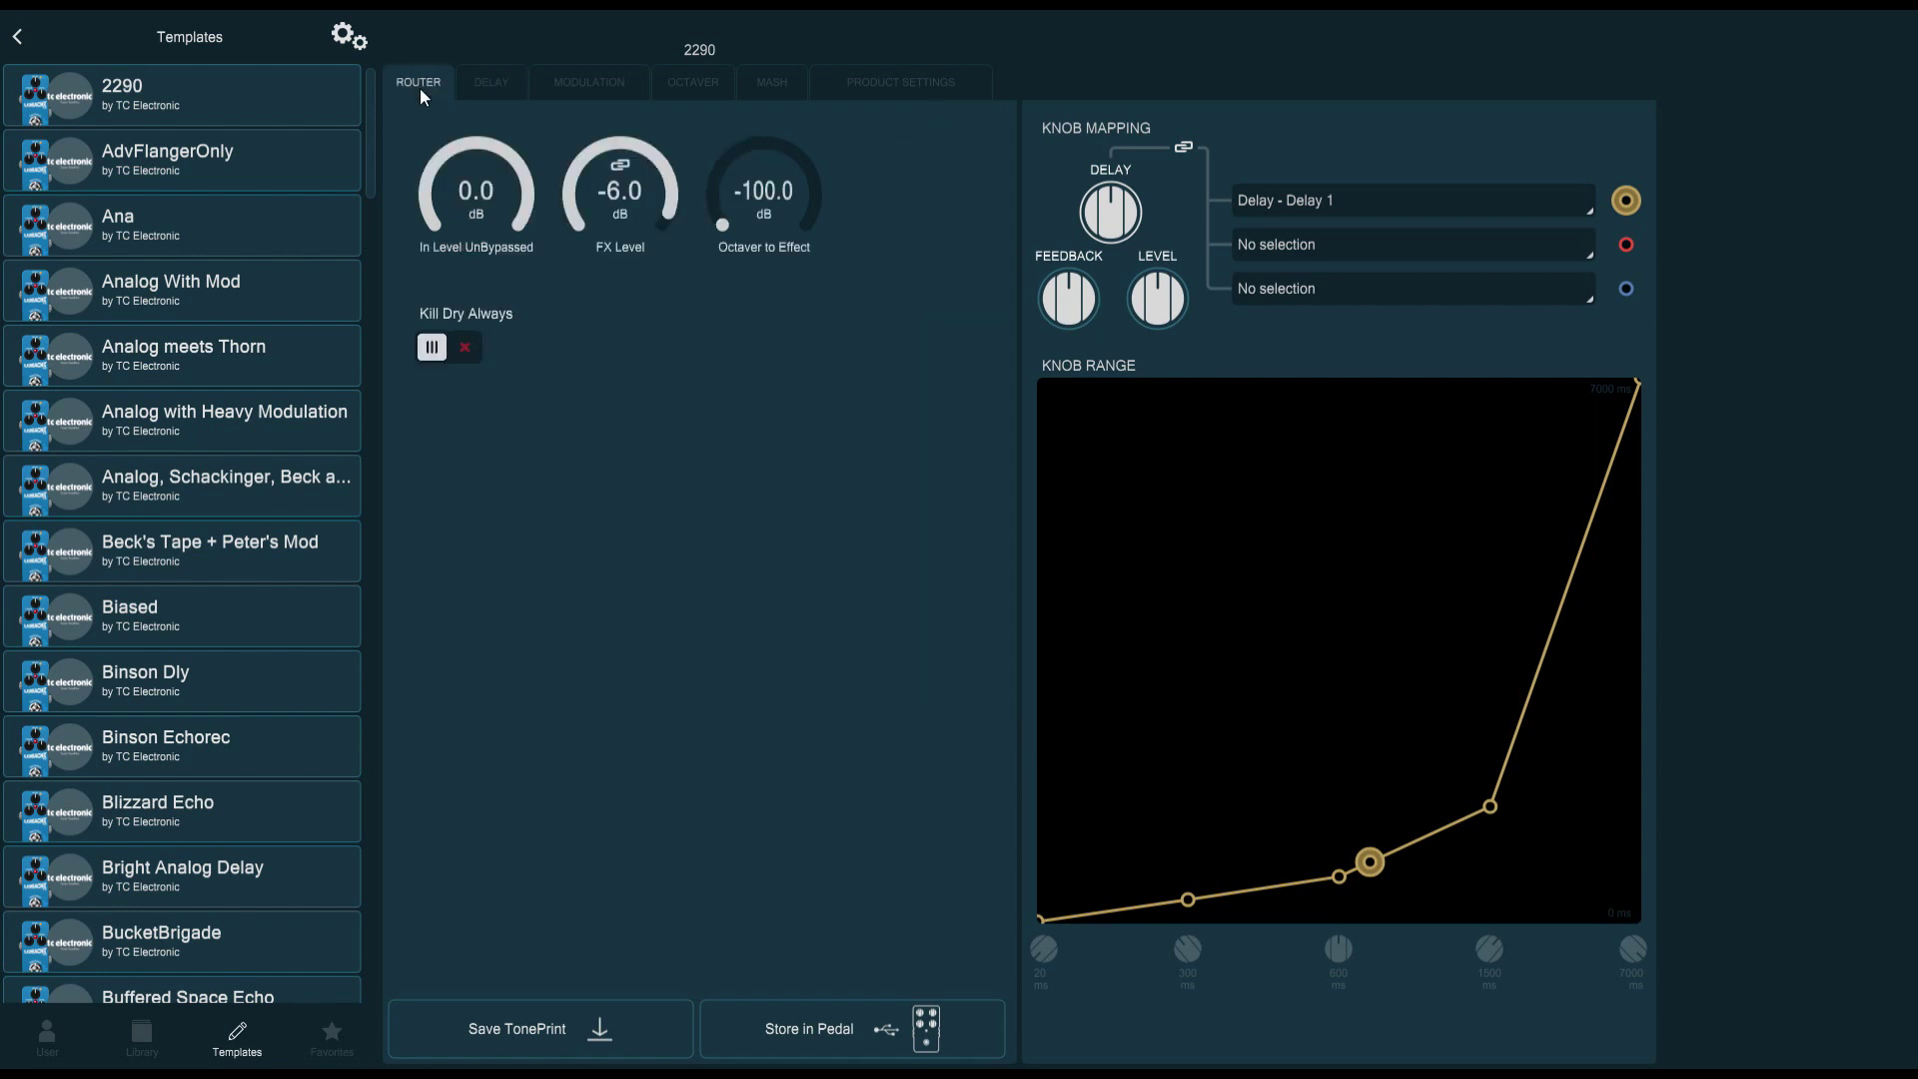
pyautogui.click(481, 76)
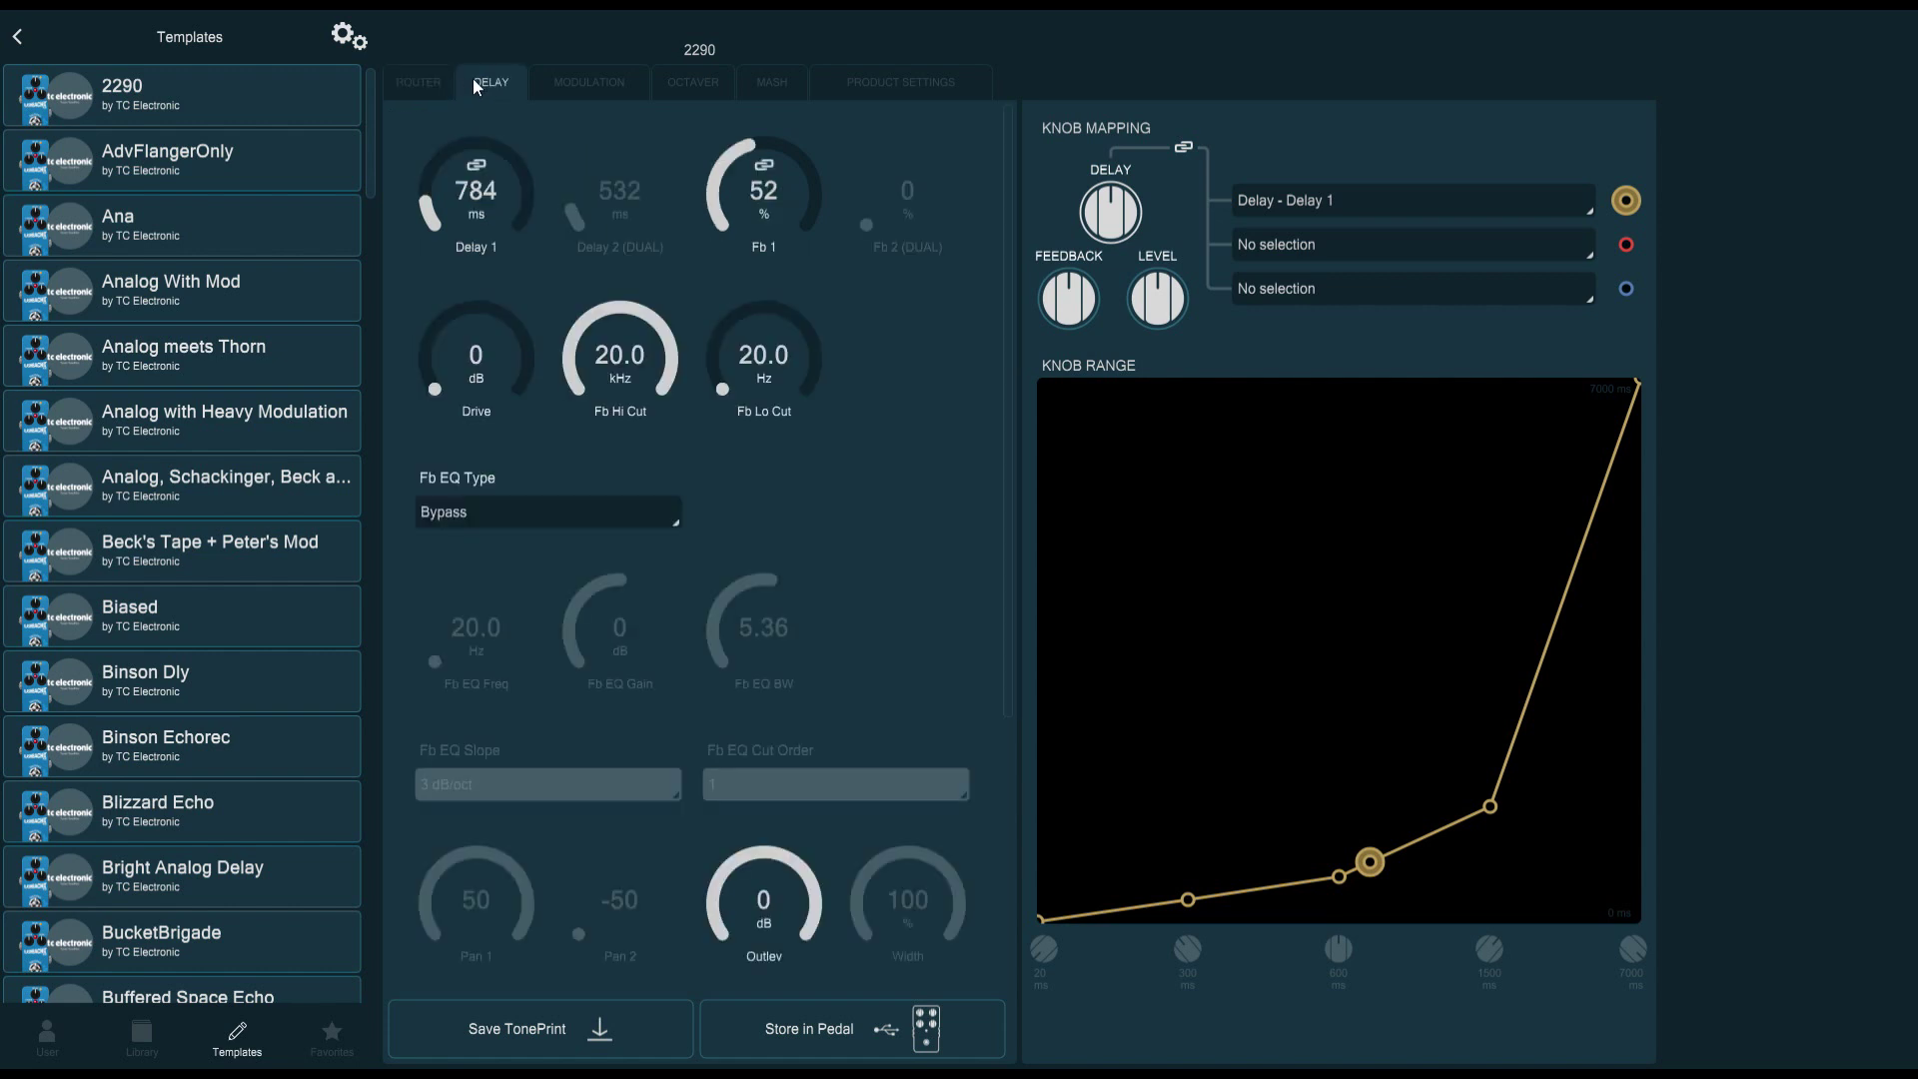
pyautogui.scroll(-3, 739, 496)
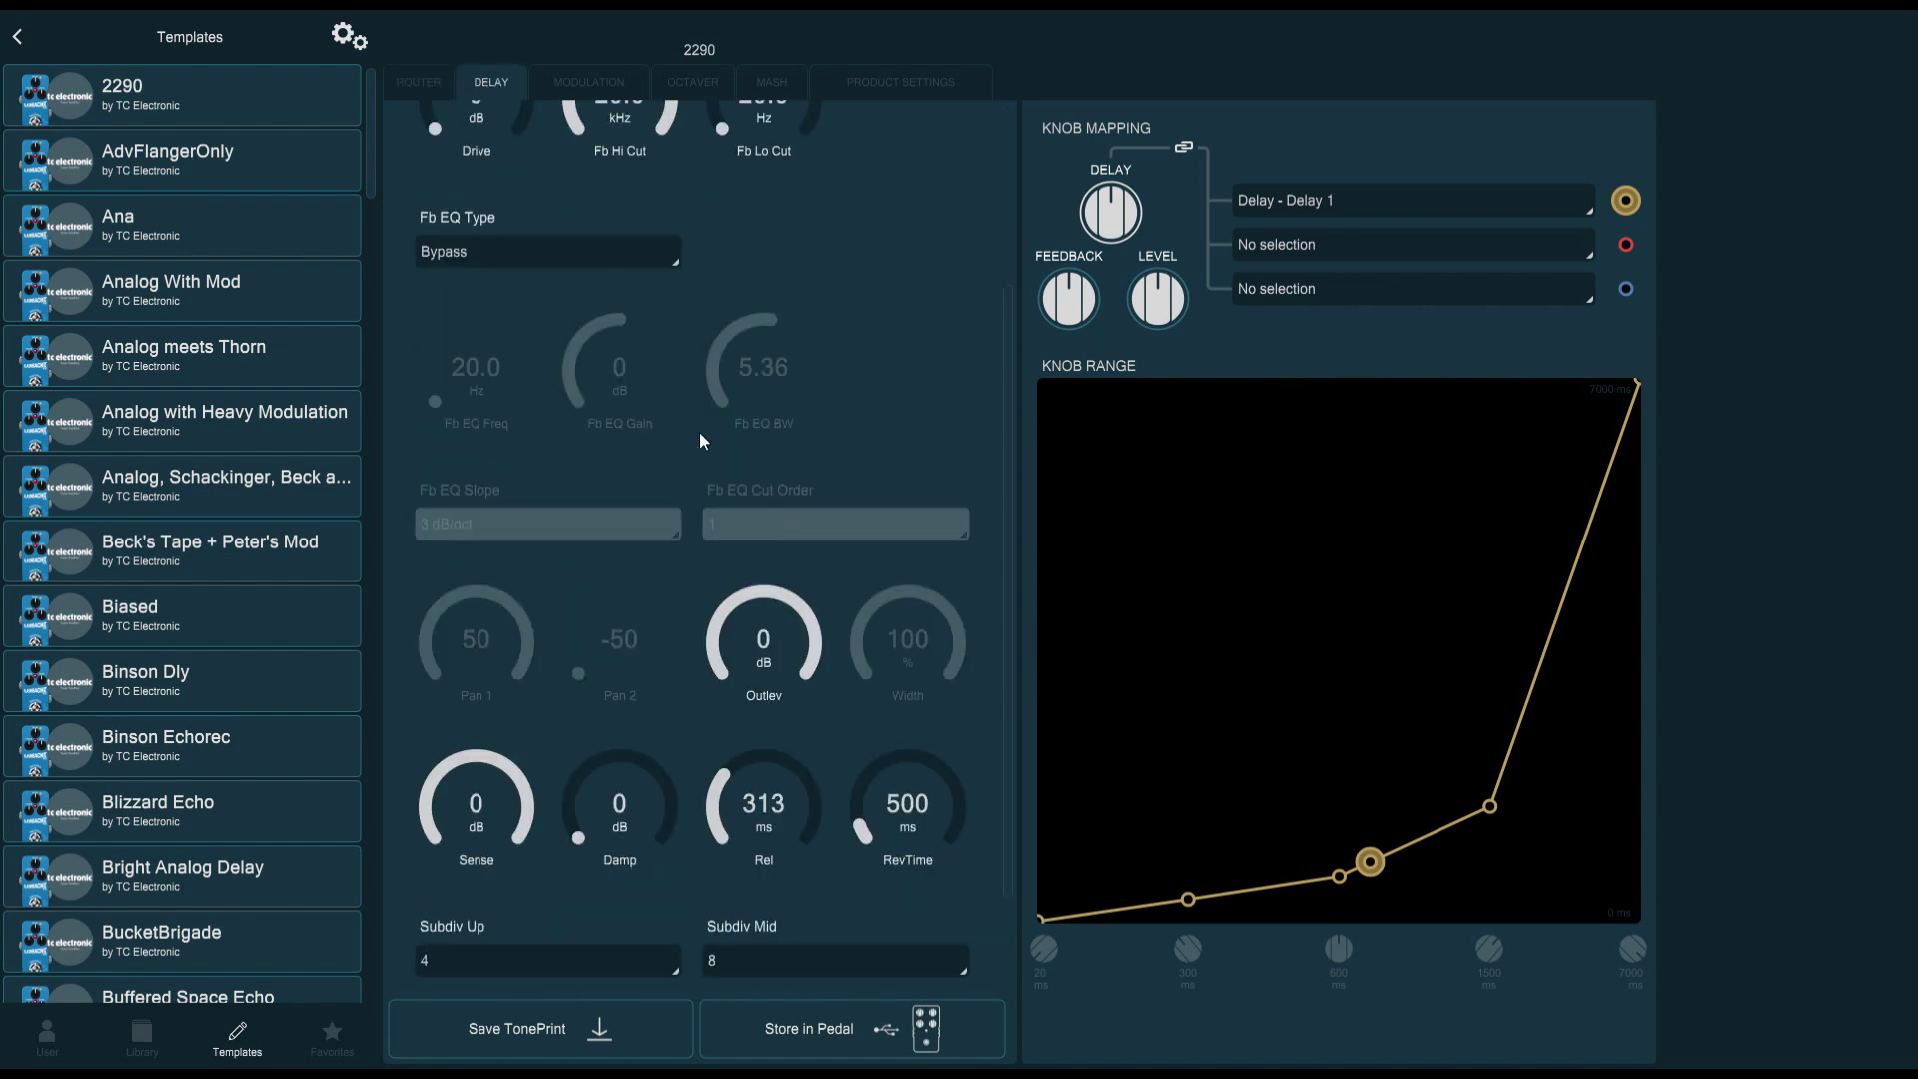
pyautogui.click(593, 84)
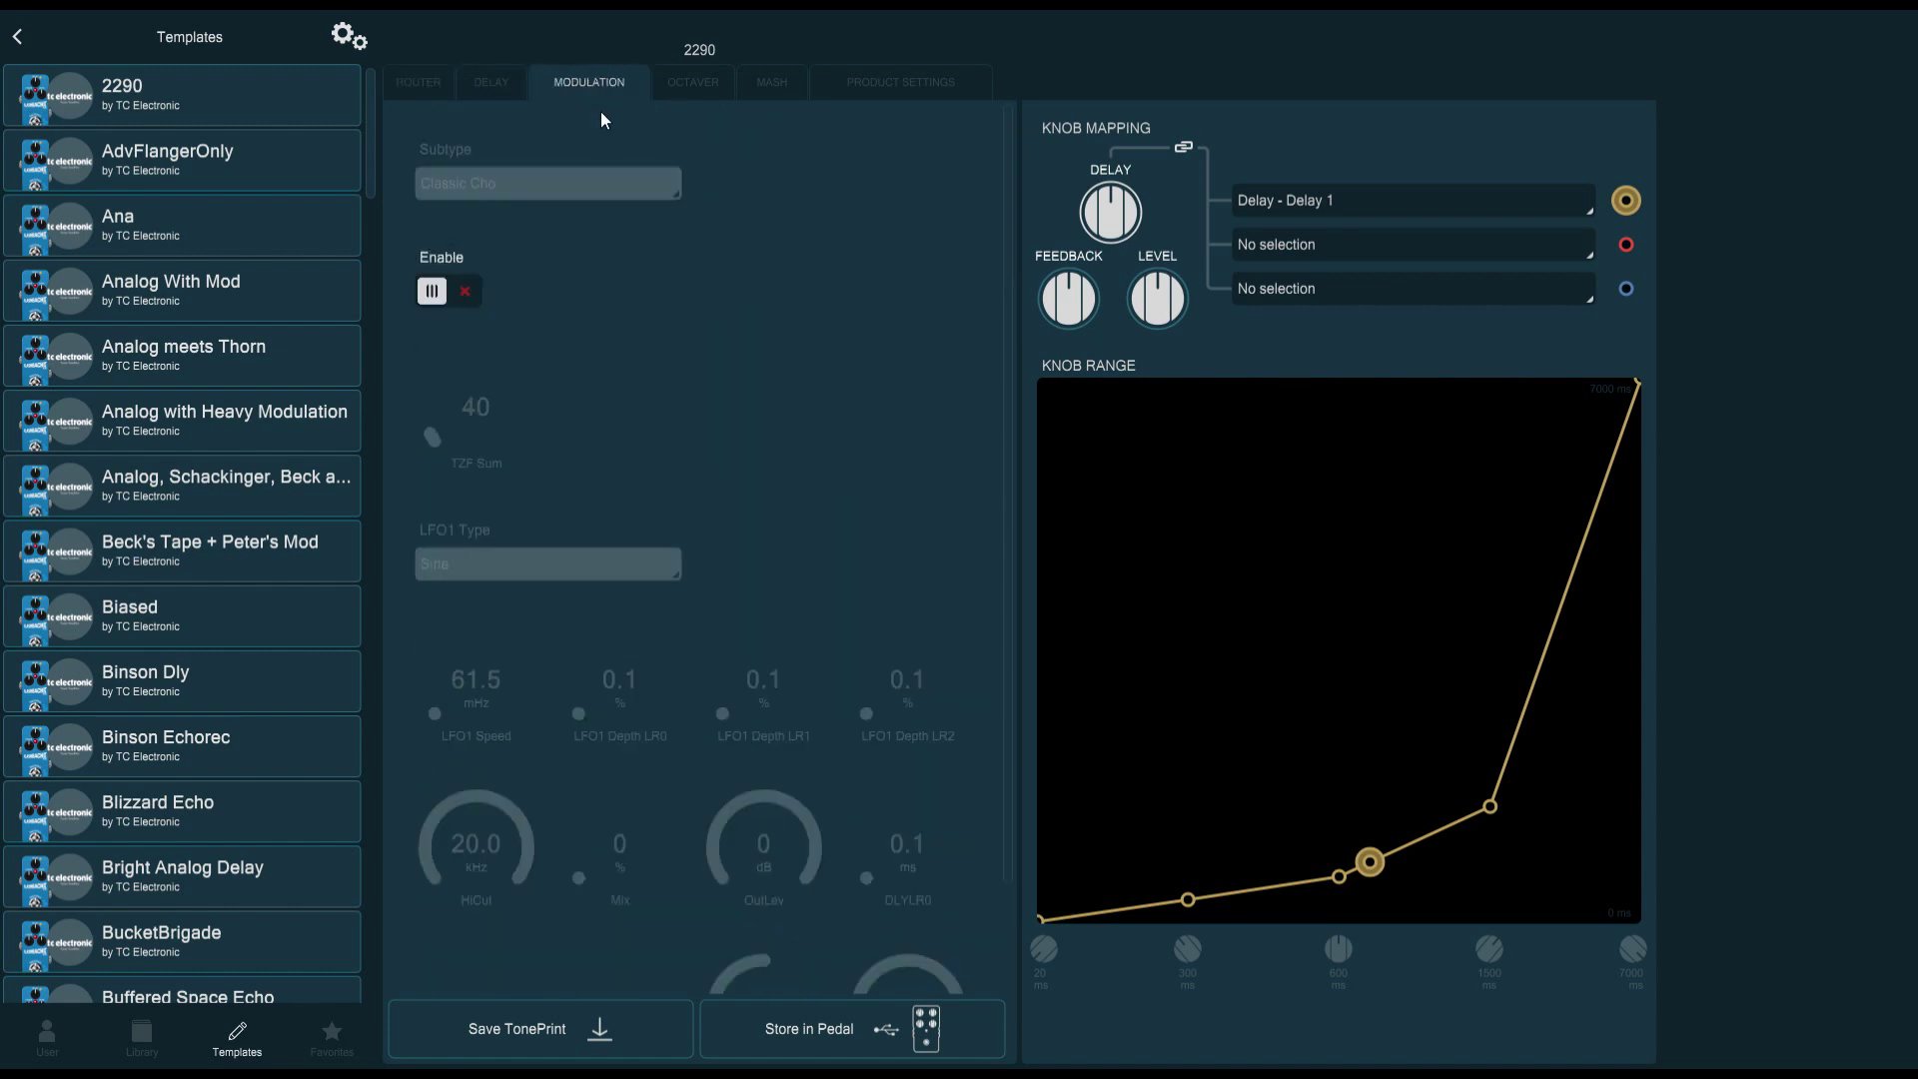
pyautogui.click(706, 87)
pyautogui.click(761, 83)
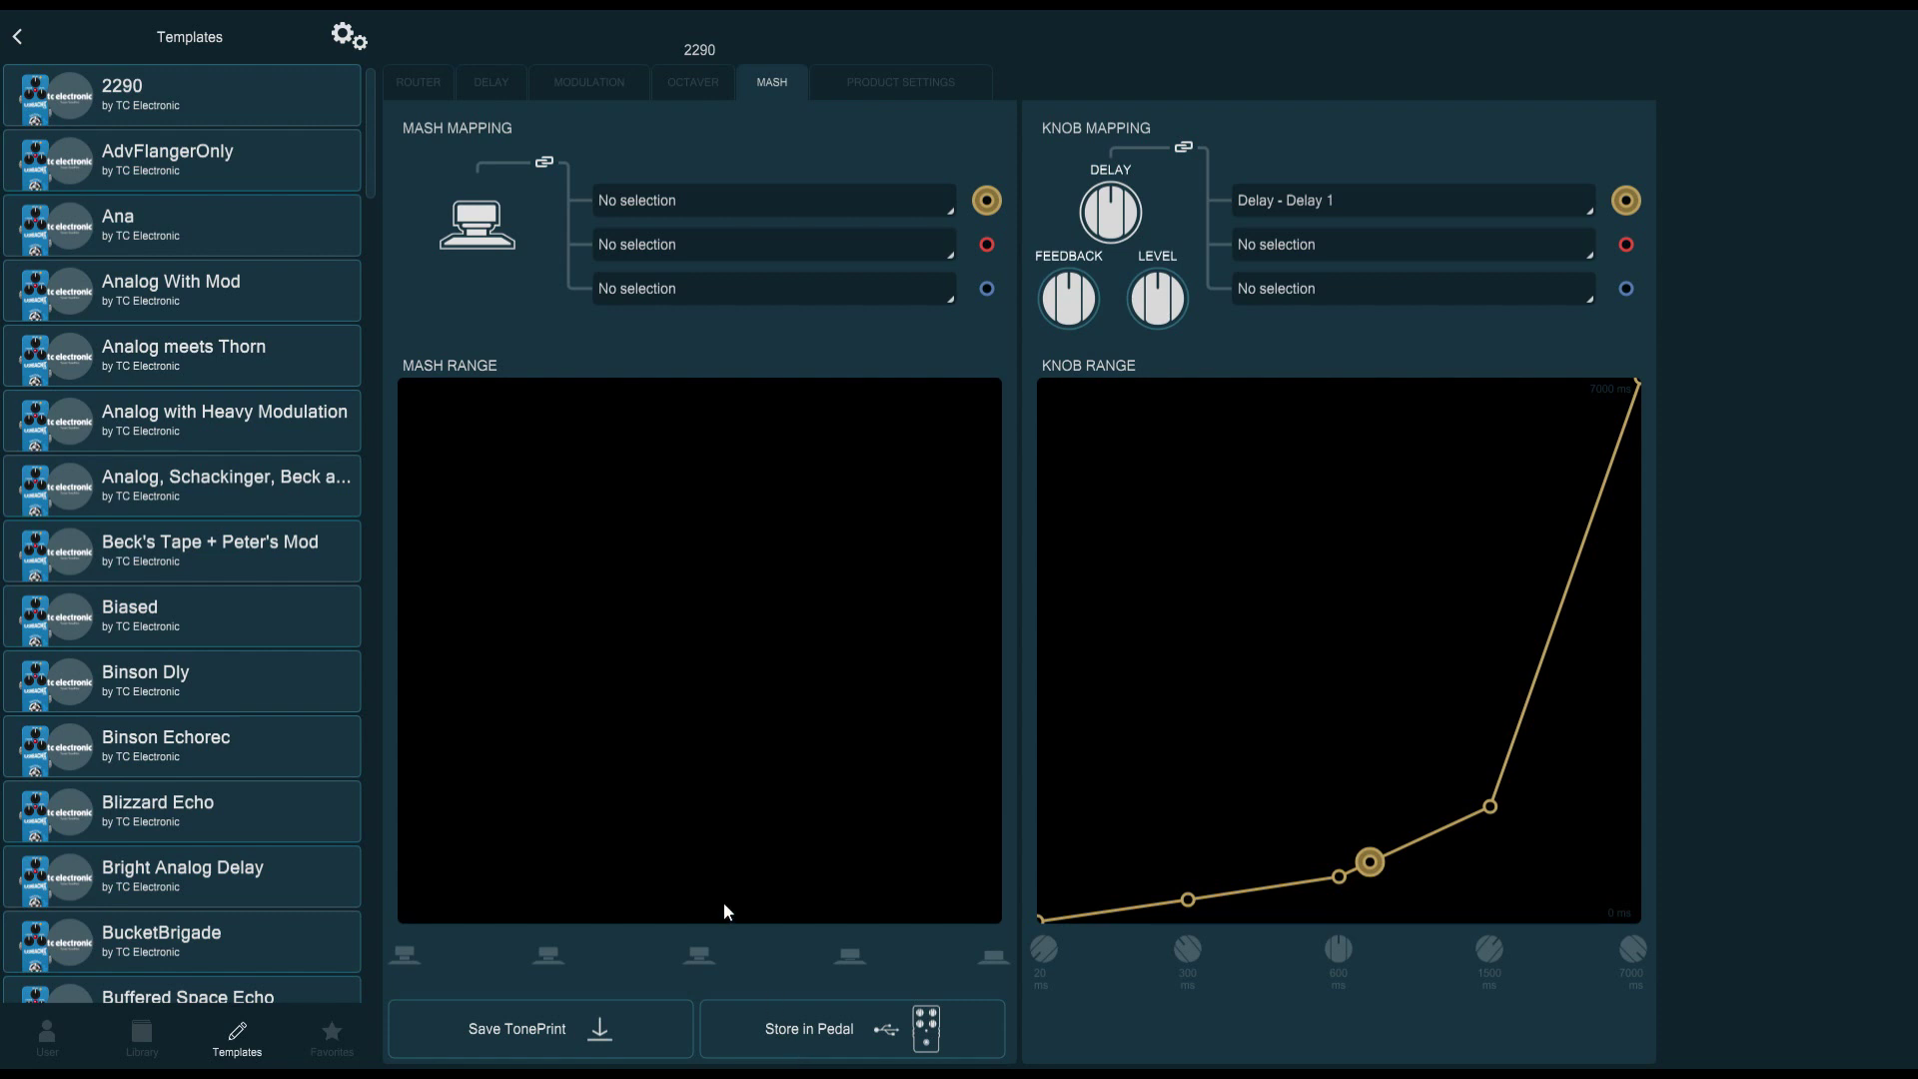
# - On the Delay page raise Damp from 0 to 9 dB and store the TonePrint in the pedal
pyautogui.click(496, 92)
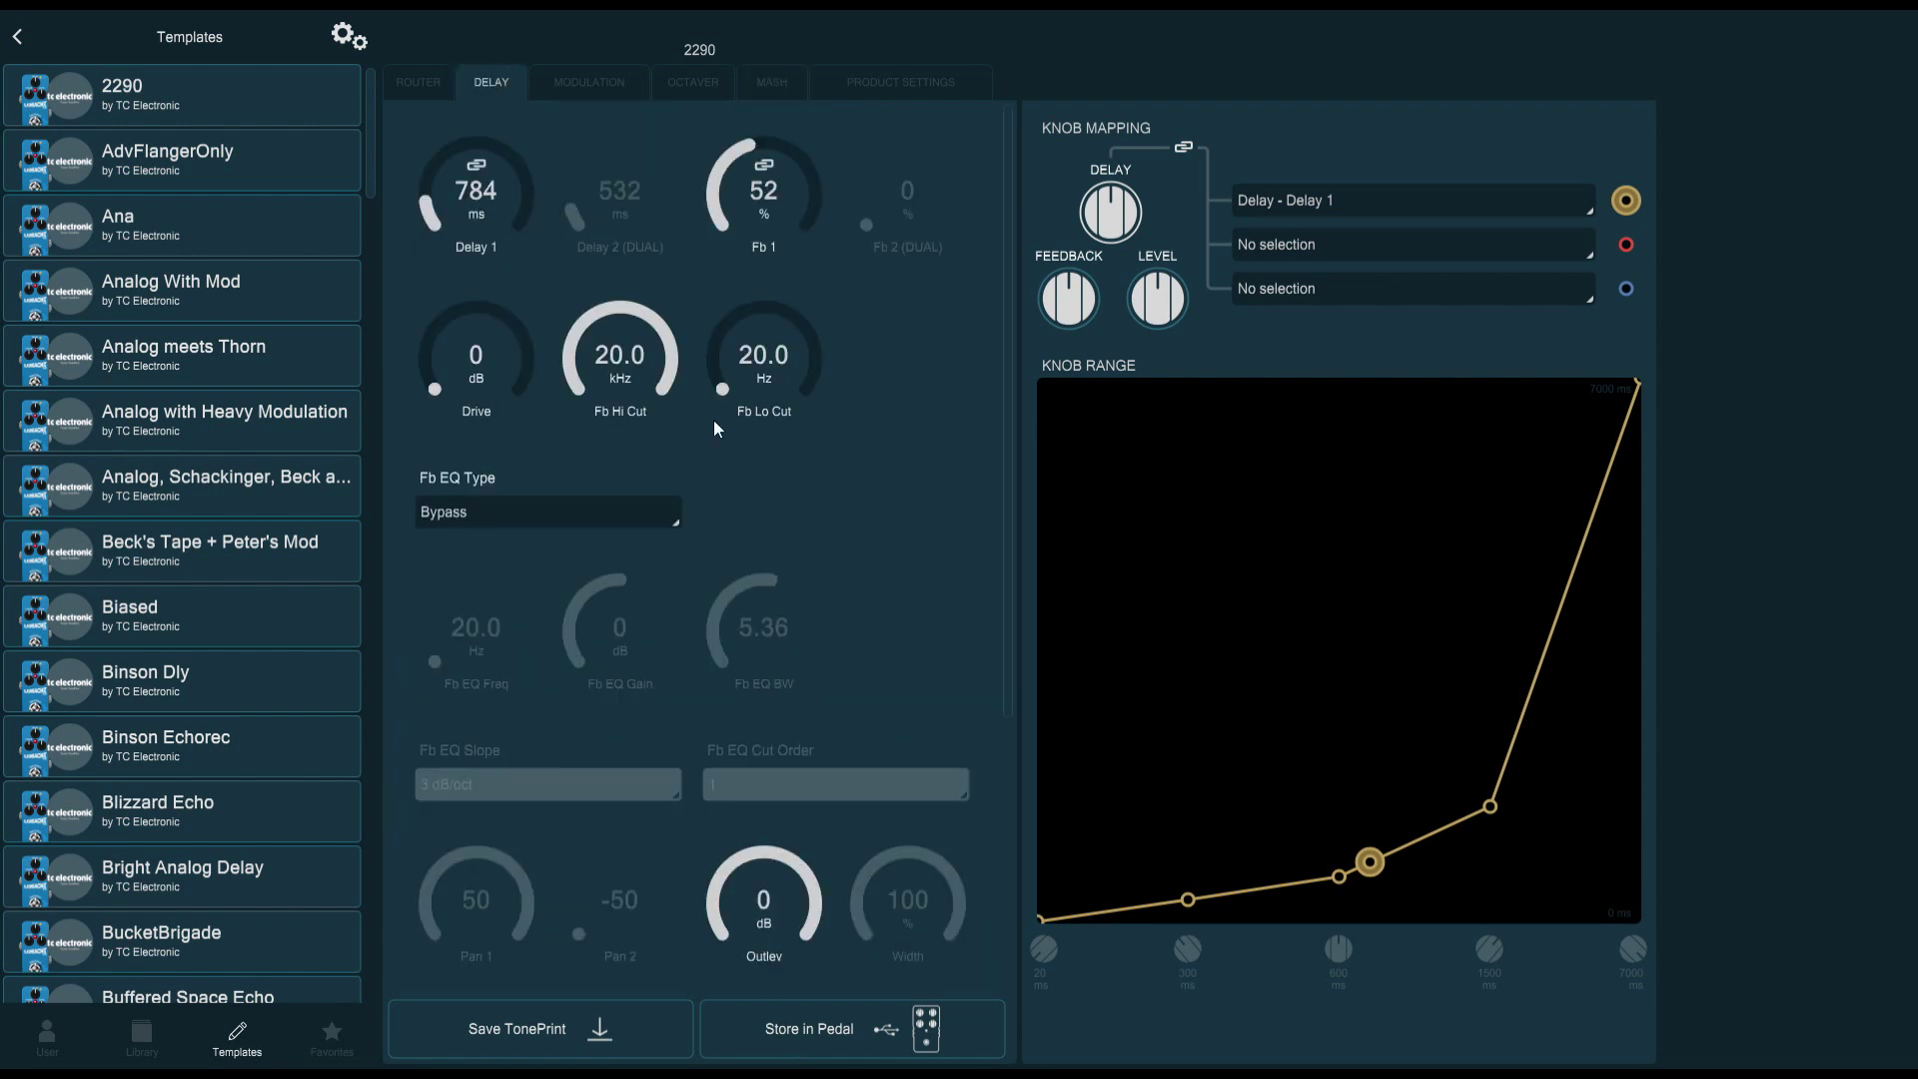
pyautogui.scroll(-3, 634, 395)
pyautogui.scroll(2, 889, 277)
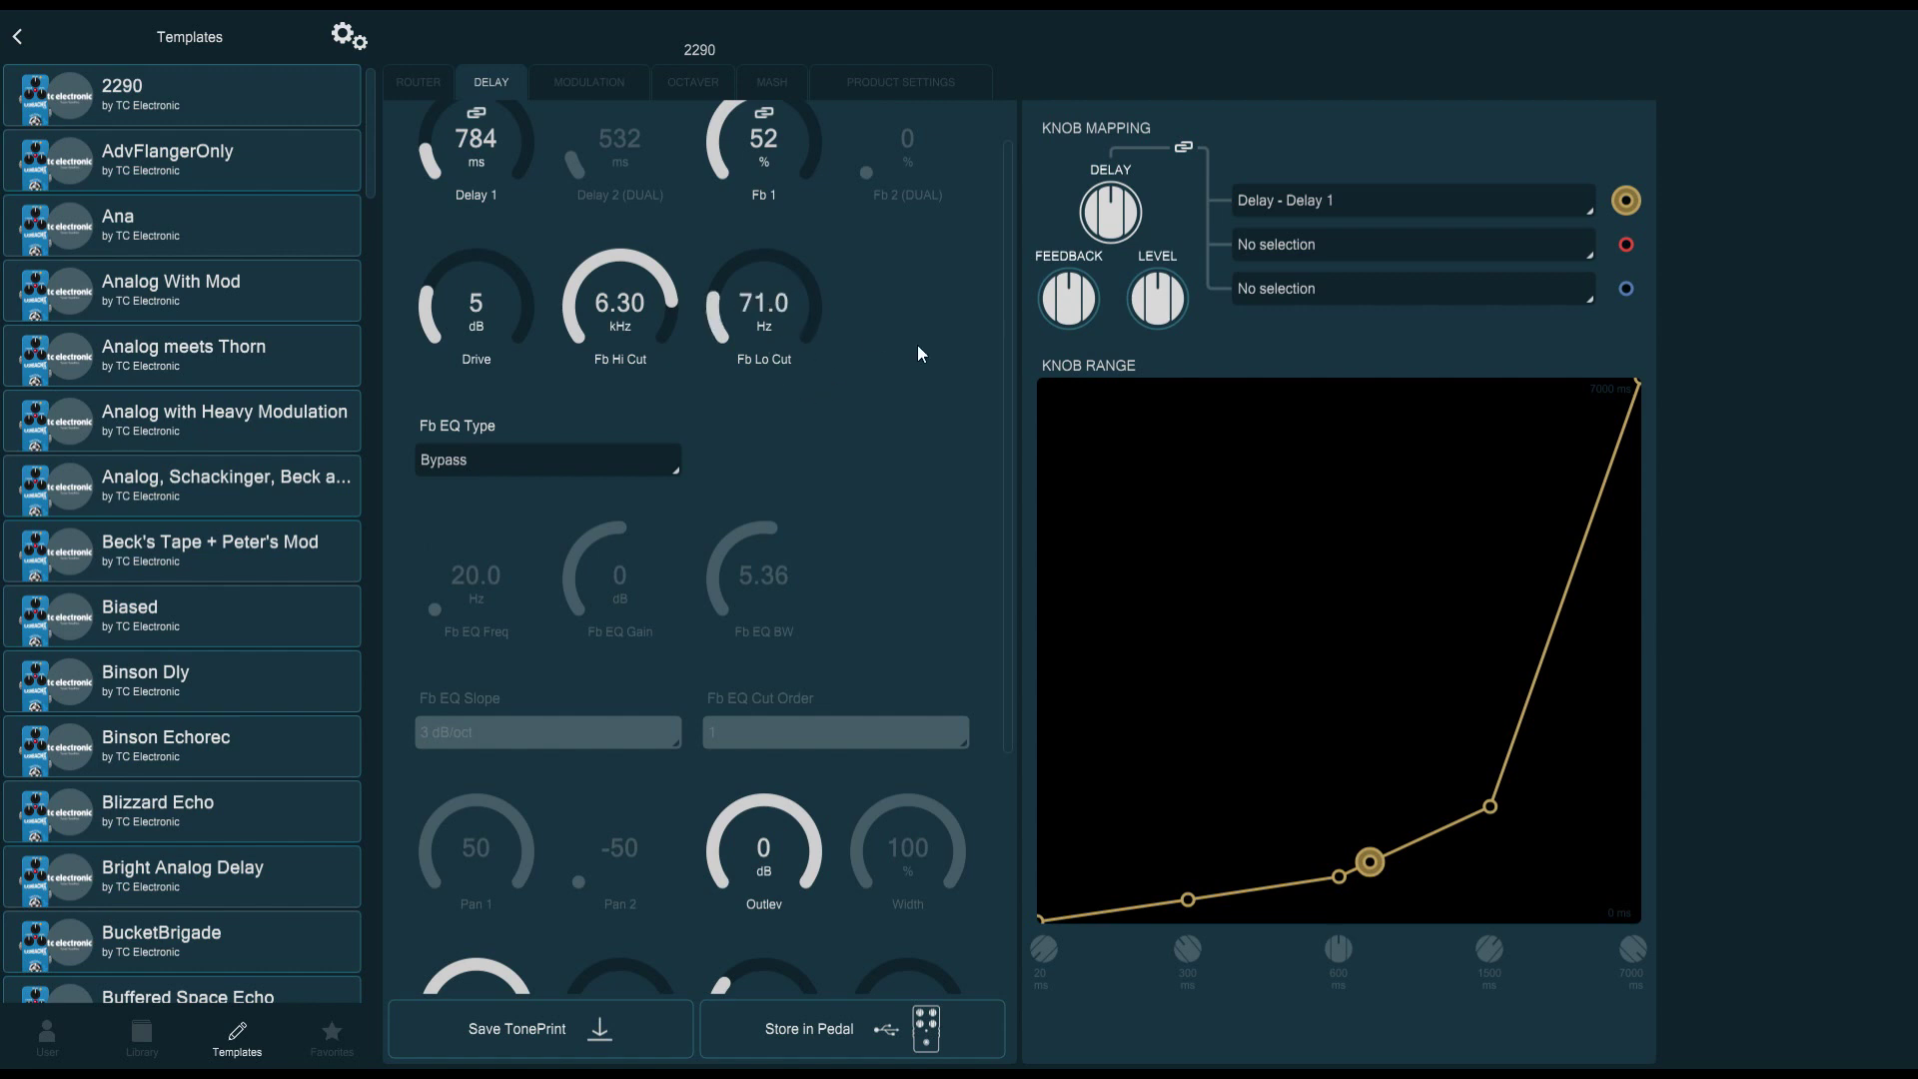
pyautogui.scroll(-4, 927, 435)
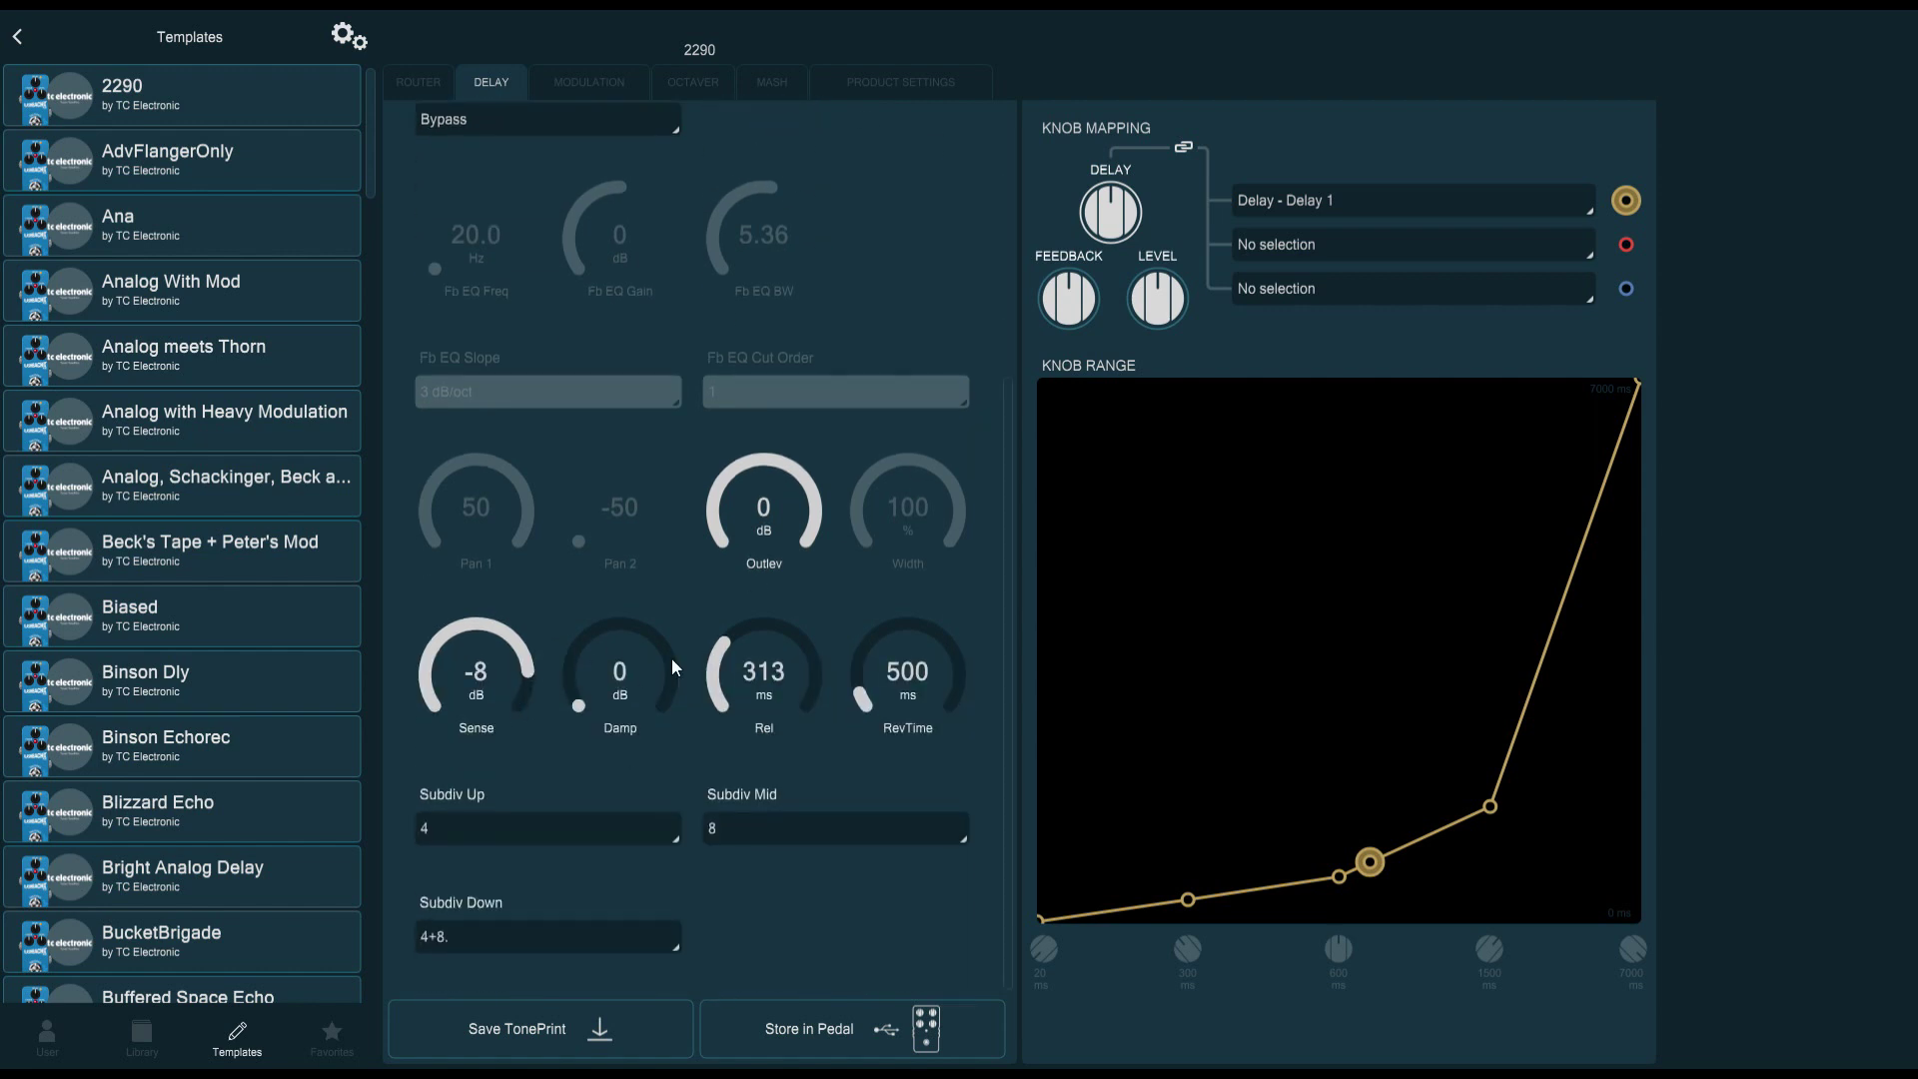
pyautogui.moveTo(643, 661); pyautogui.dragTo(636, 638)
pyautogui.click(859, 1024)
# - Save the edited preset as a new TonePrint named 'Delay 2290'
pyautogui.click(640, 1031)
pyautogui.click(816, 617)
pyautogui.write('Delay 2290')
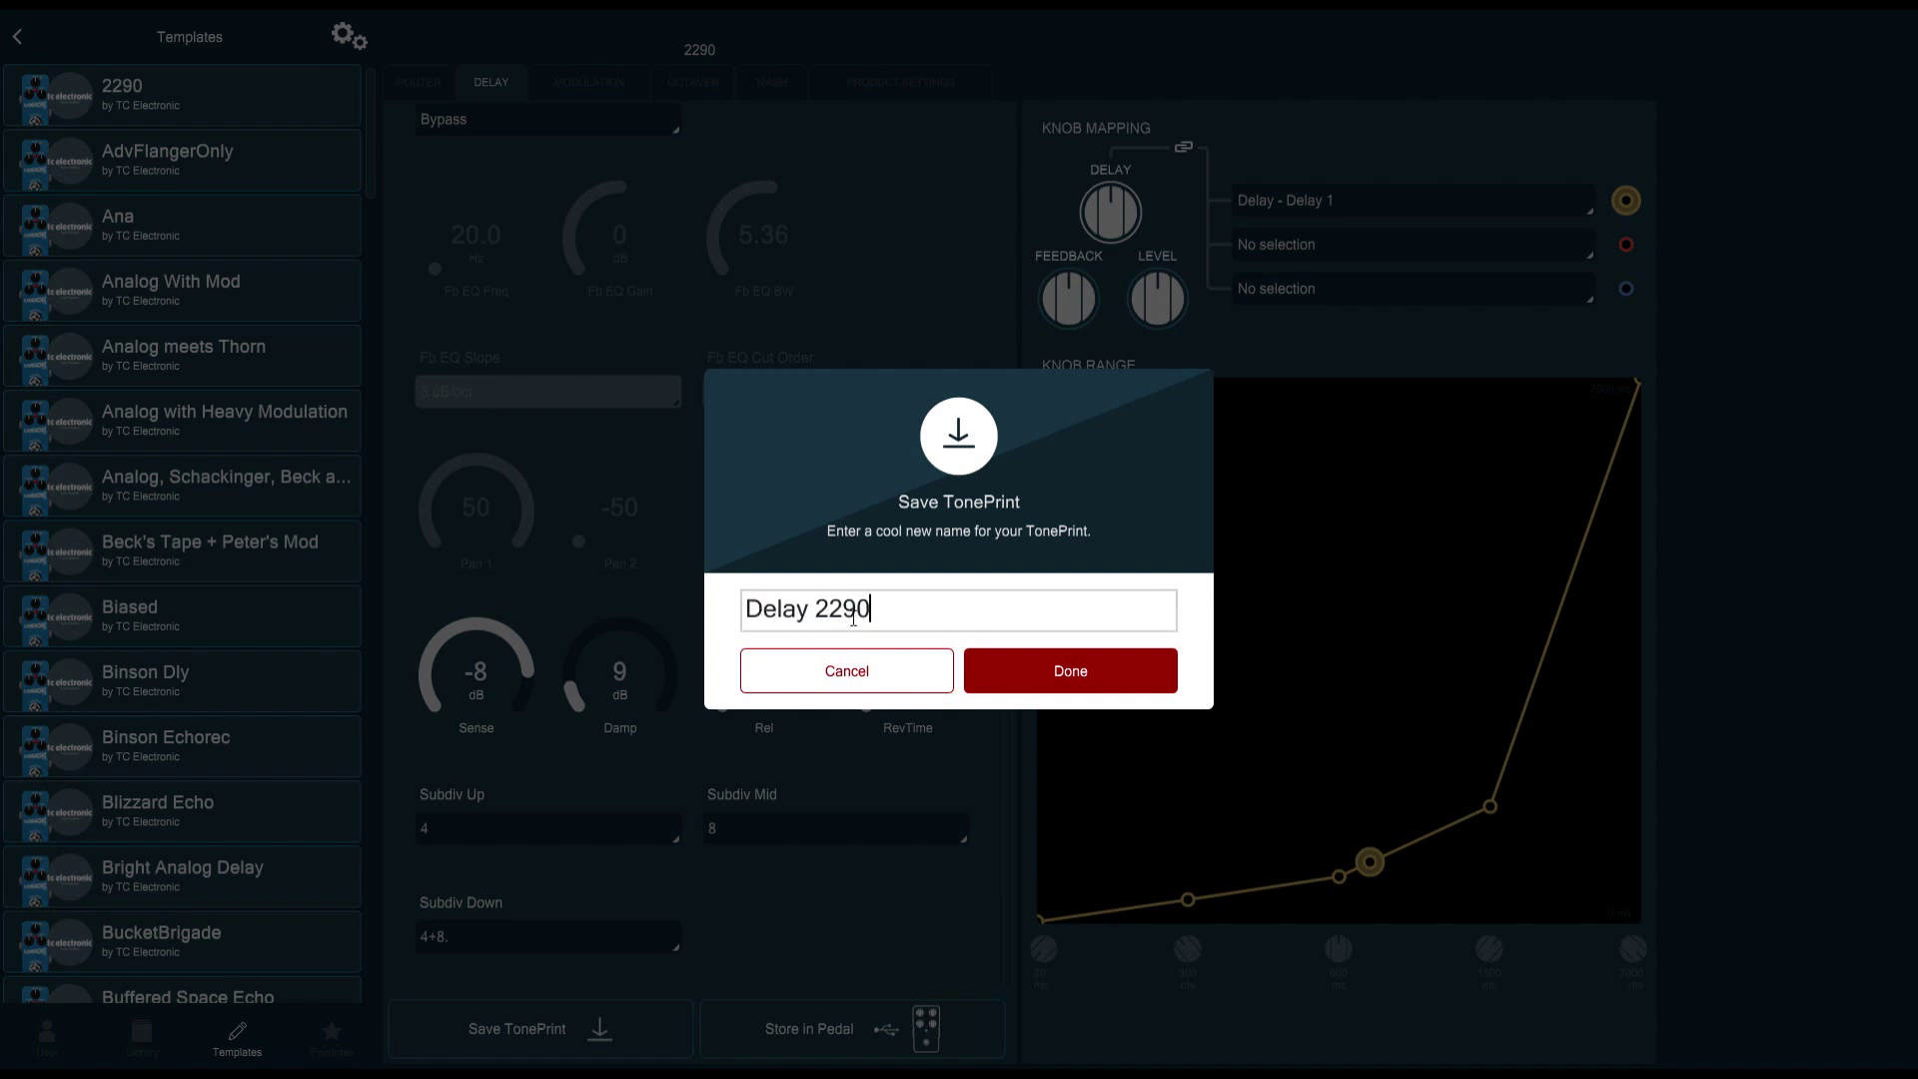
pyautogui.click(1003, 675)
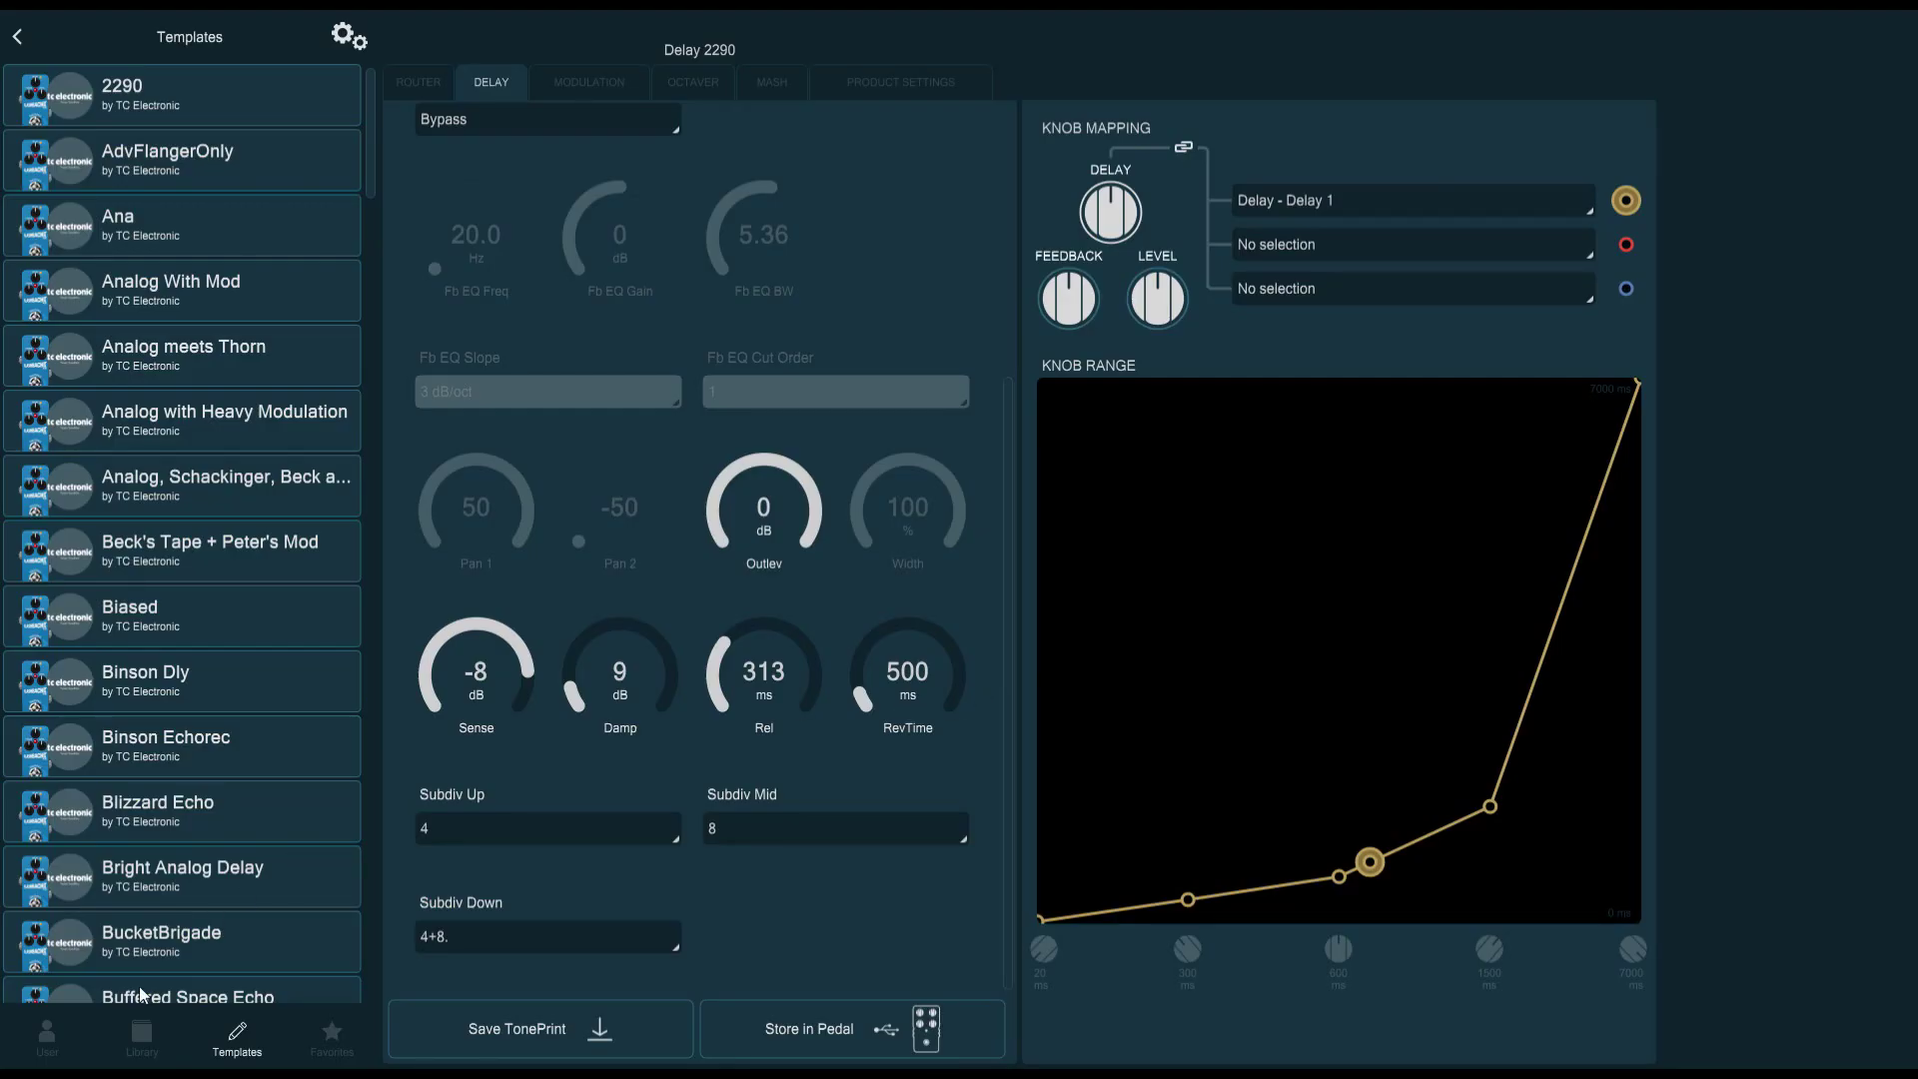
# - Show the User TonePrints and load Delay 2290 with its 784 ms, 52% feedback settings
pyautogui.click(48, 1034)
pyautogui.click(144, 104)
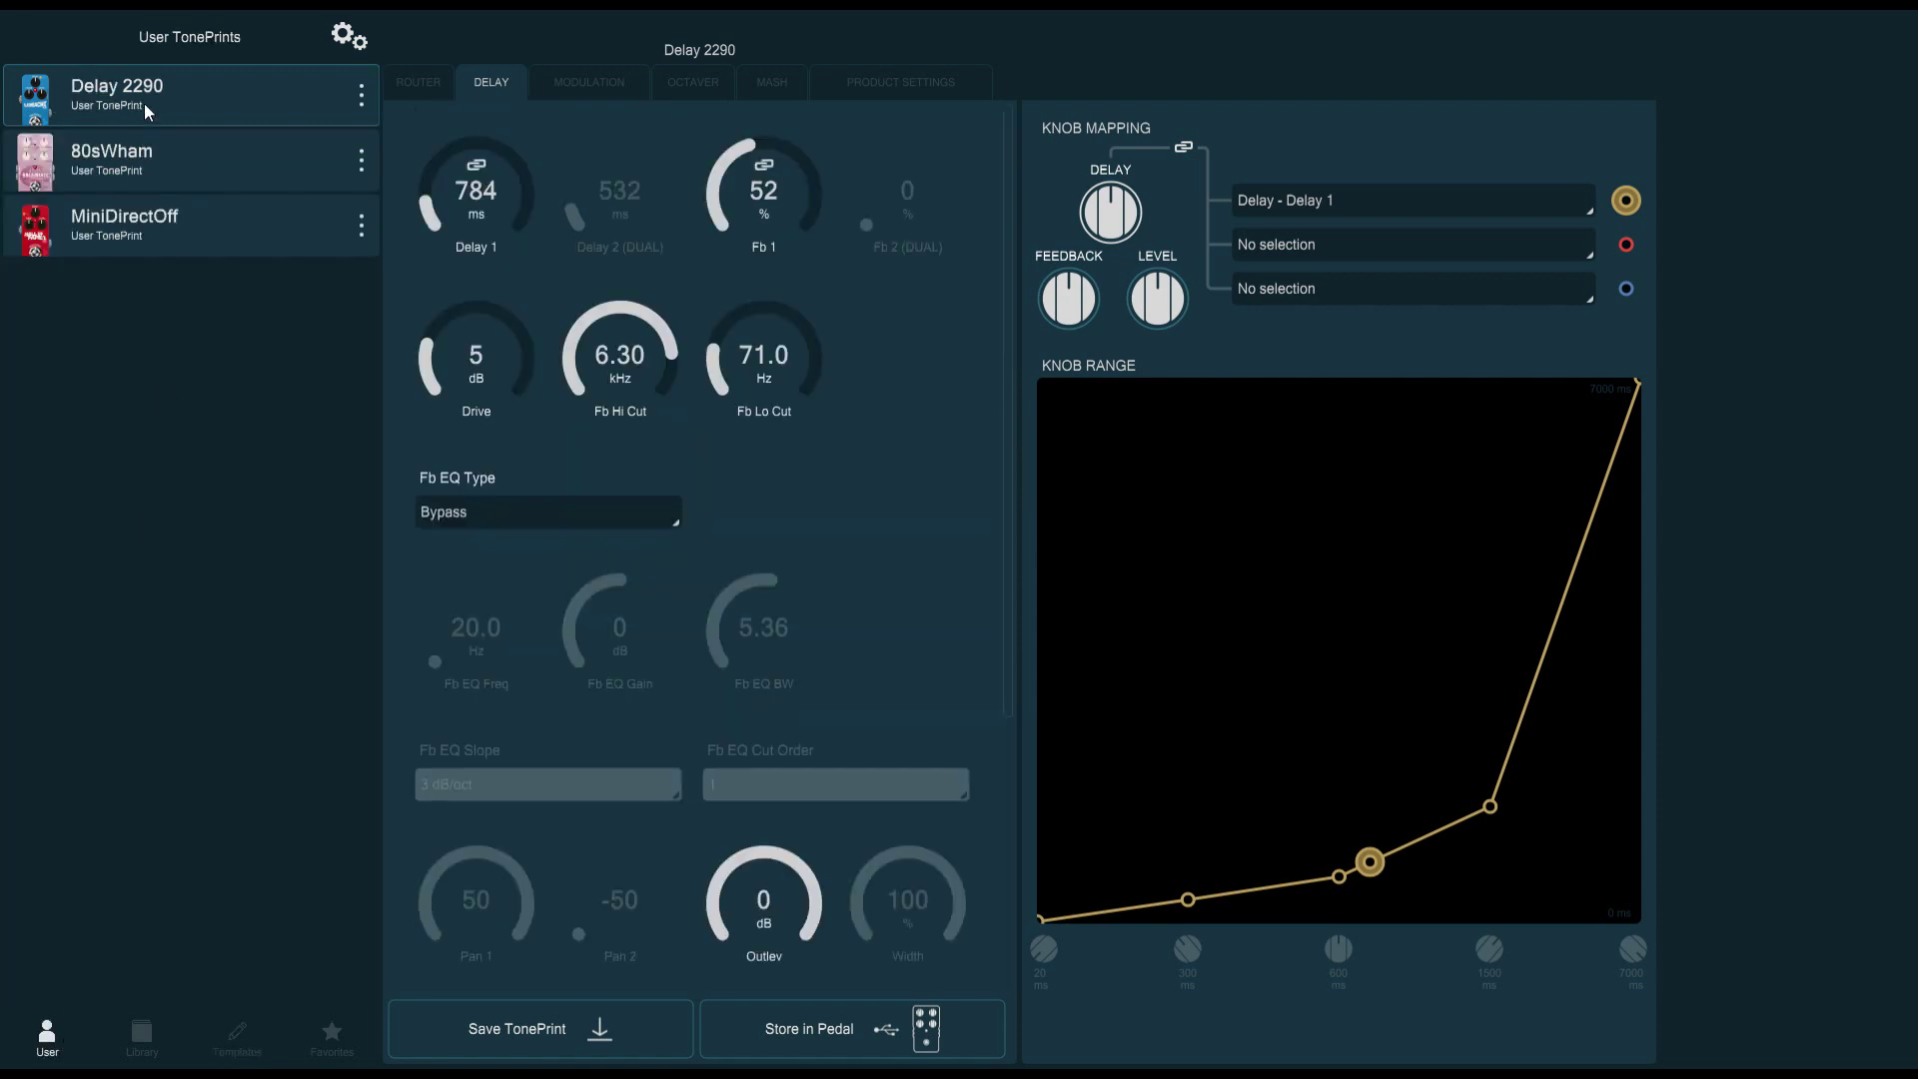